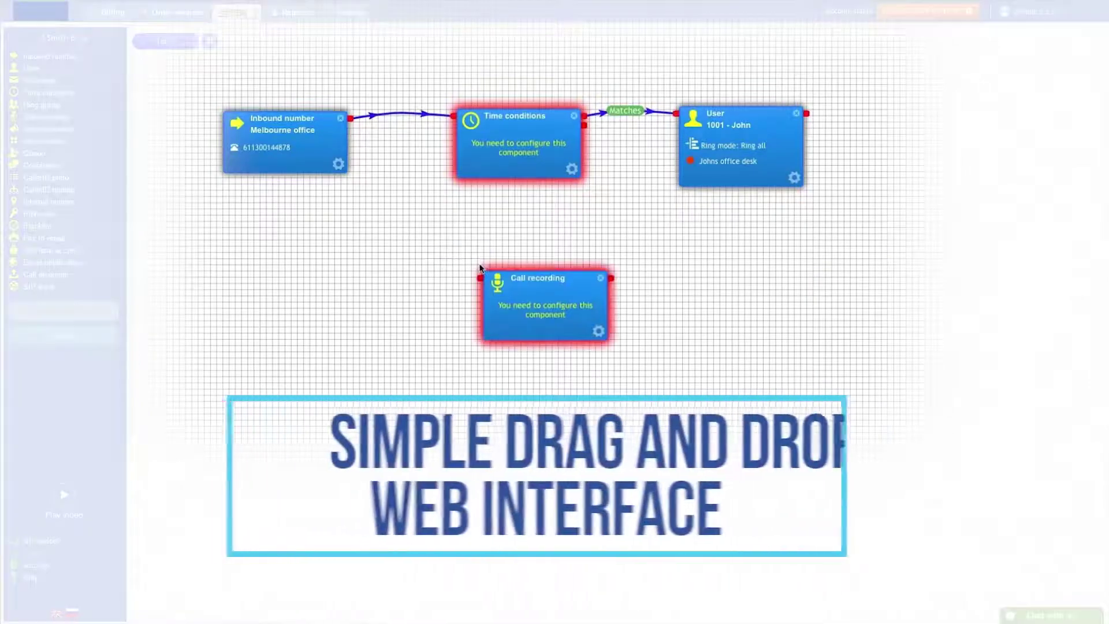
Add a call recording node to the canvas and move it up and to the left.
drag(516, 128, 509, 81)
drag(550, 297, 526, 239)
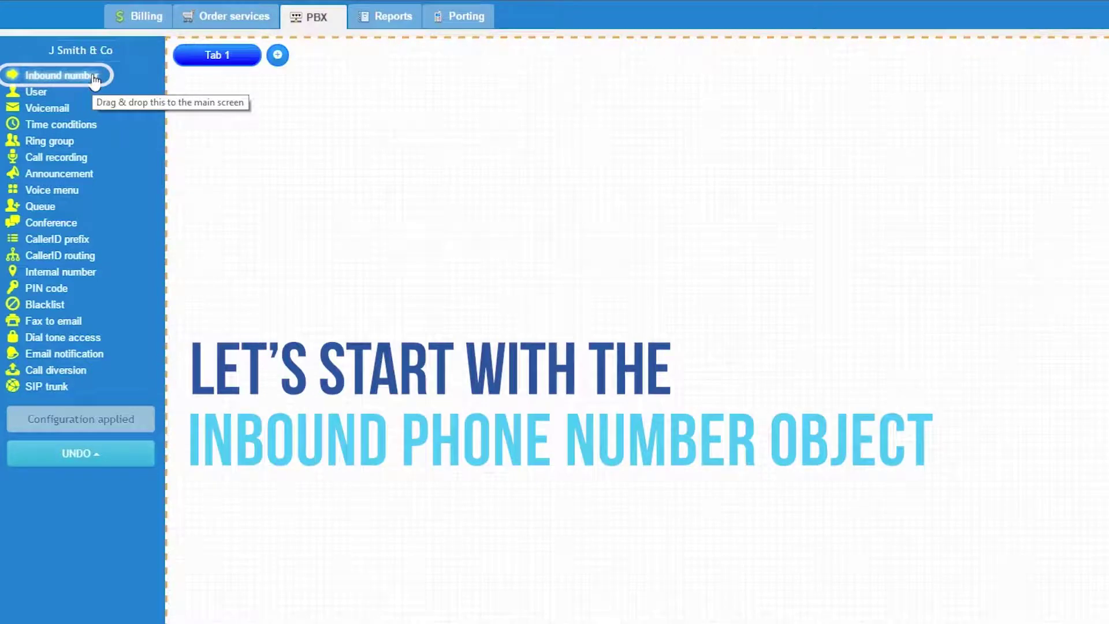
Place an Inbound number component on the canvas and name it Melbourne office.
drag(95, 79, 292, 166)
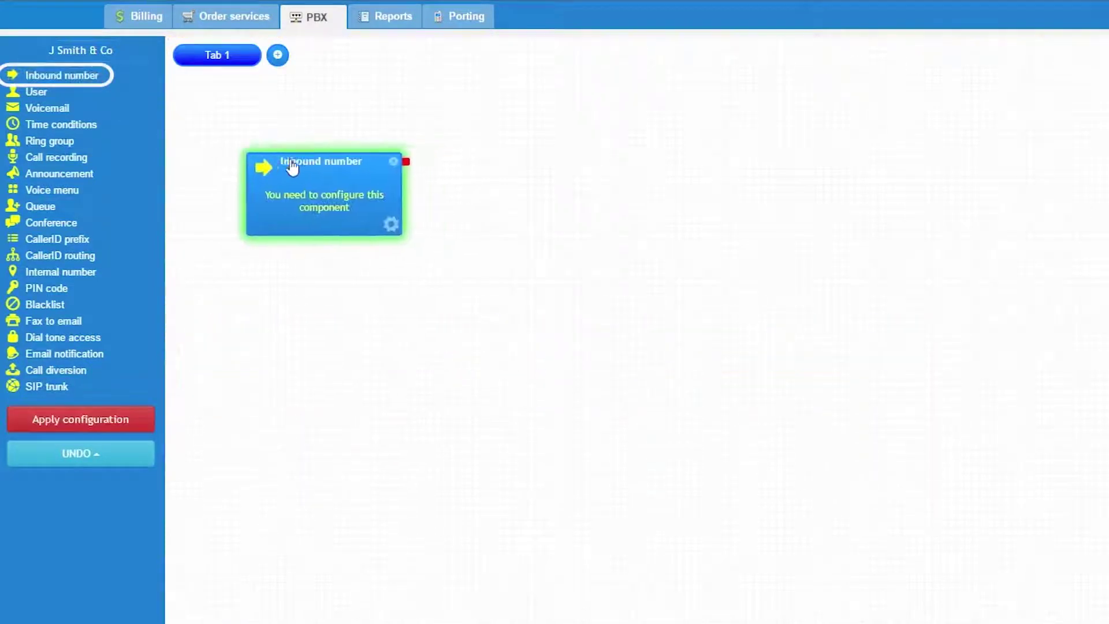
click(386, 224)
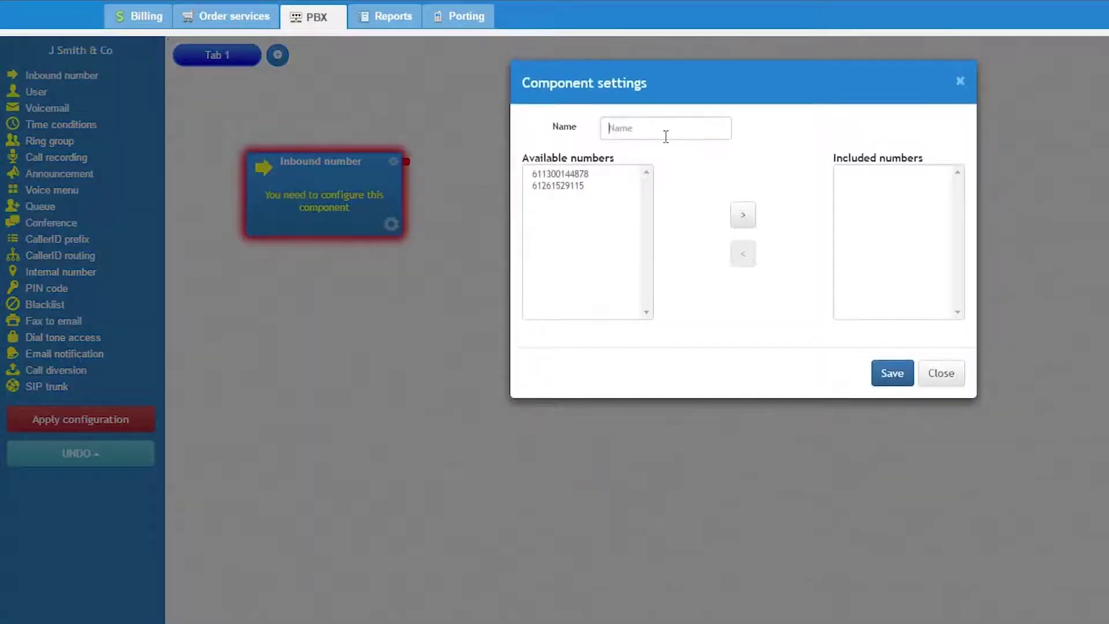
click(665, 134)
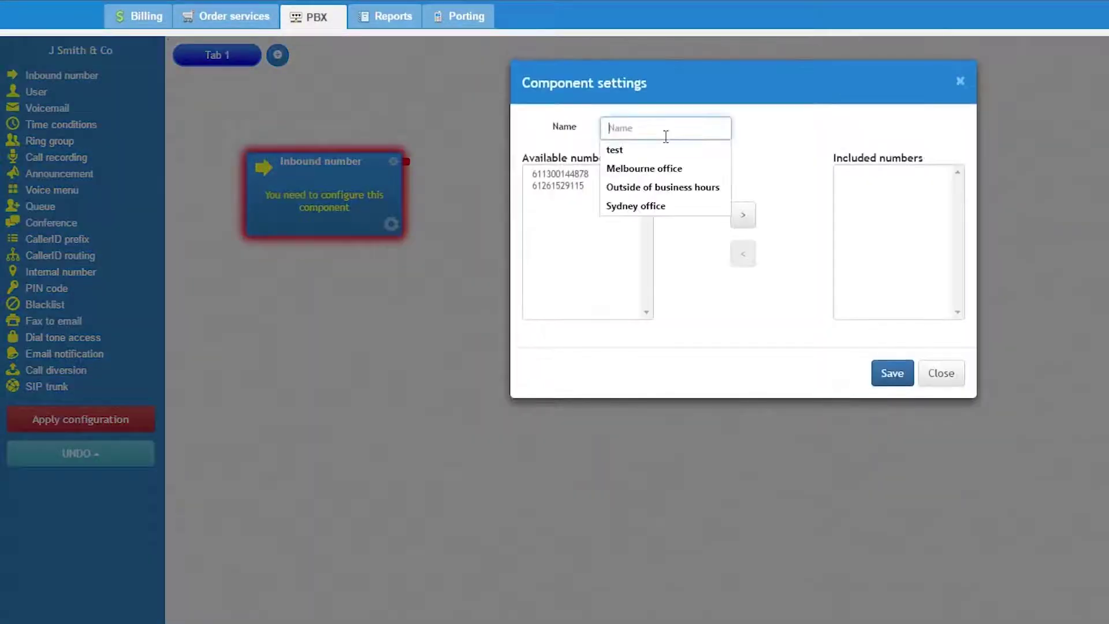
click(665, 169)
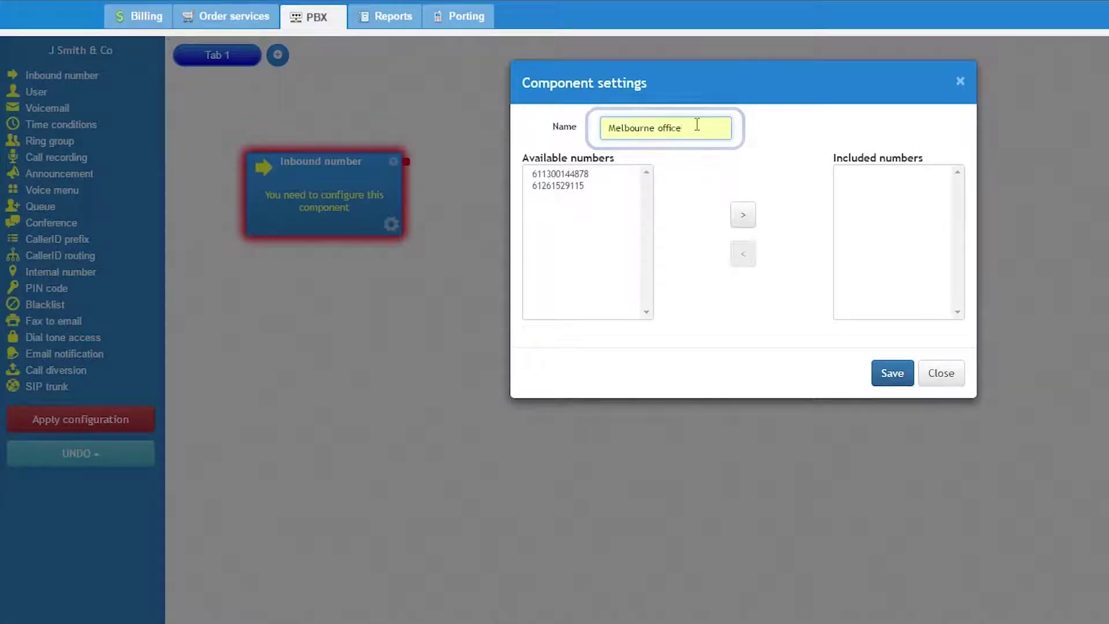
Include only the first available number, return the second to available, and save.
click(582, 174)
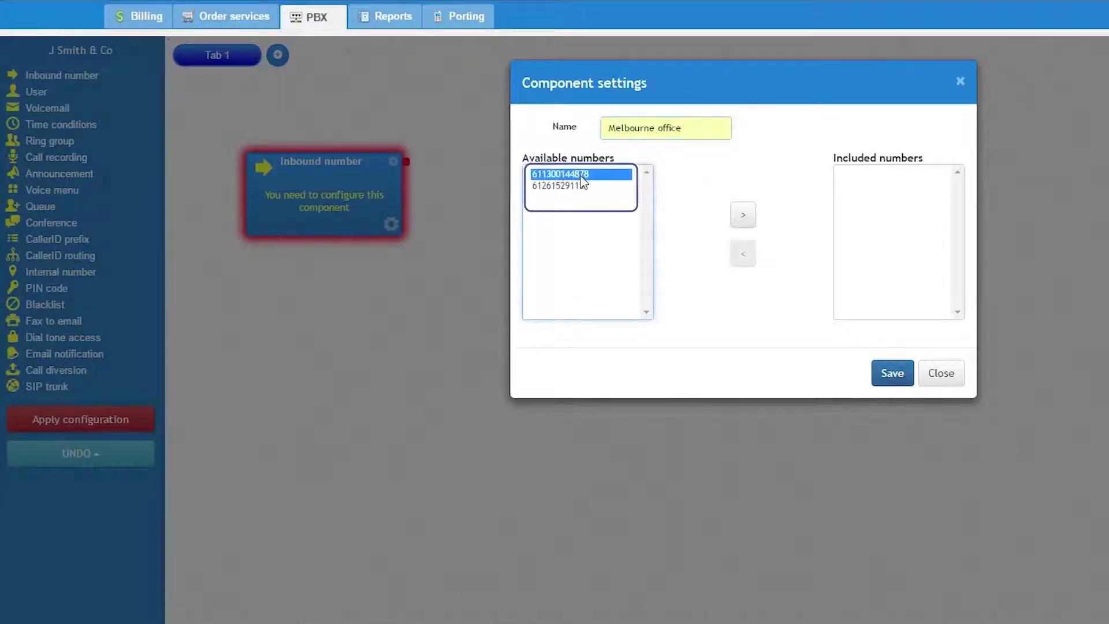
click(743, 215)
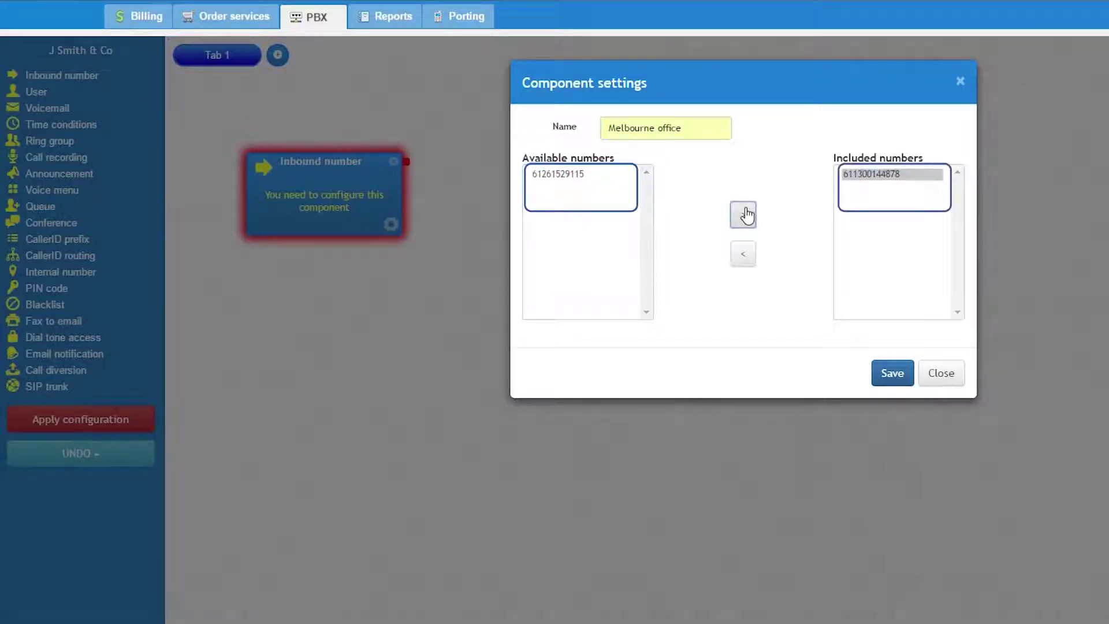
click(581, 174)
click(743, 217)
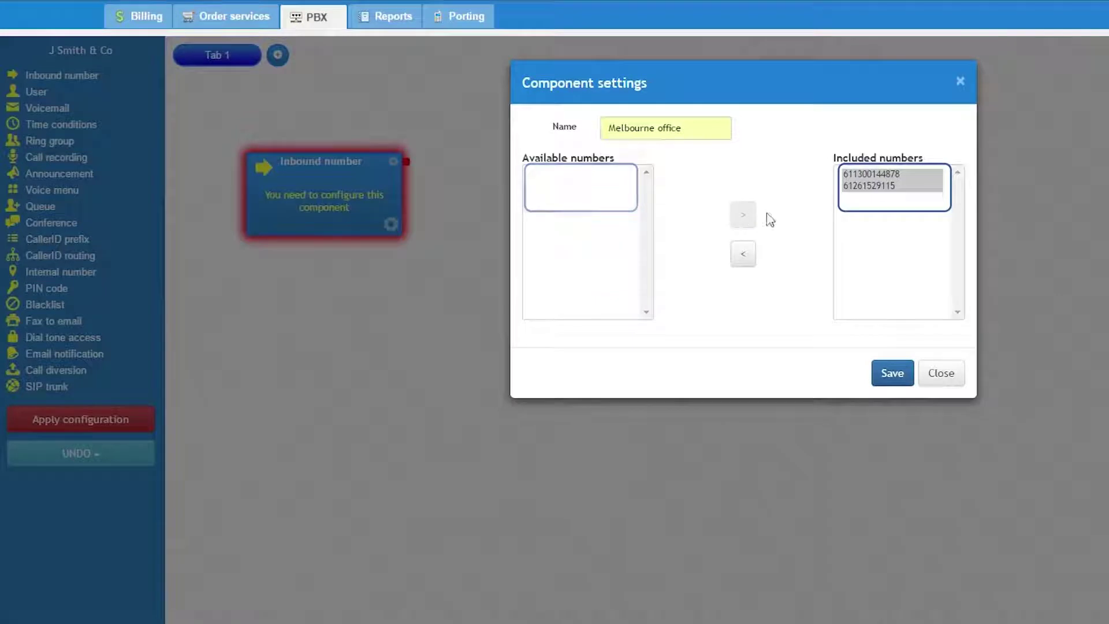
click(890, 186)
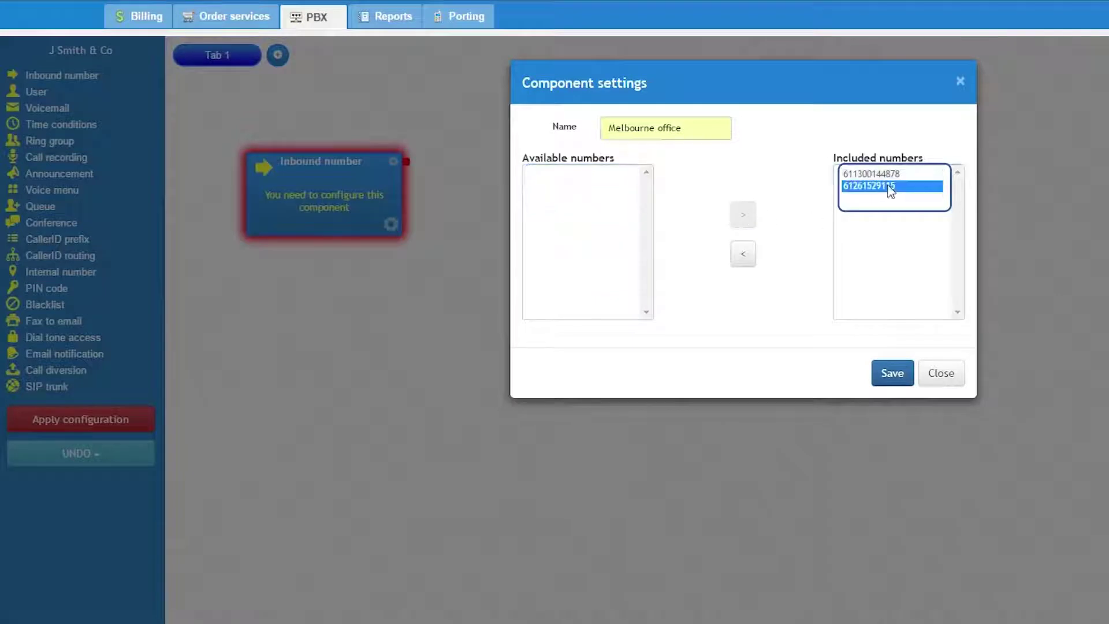
click(744, 255)
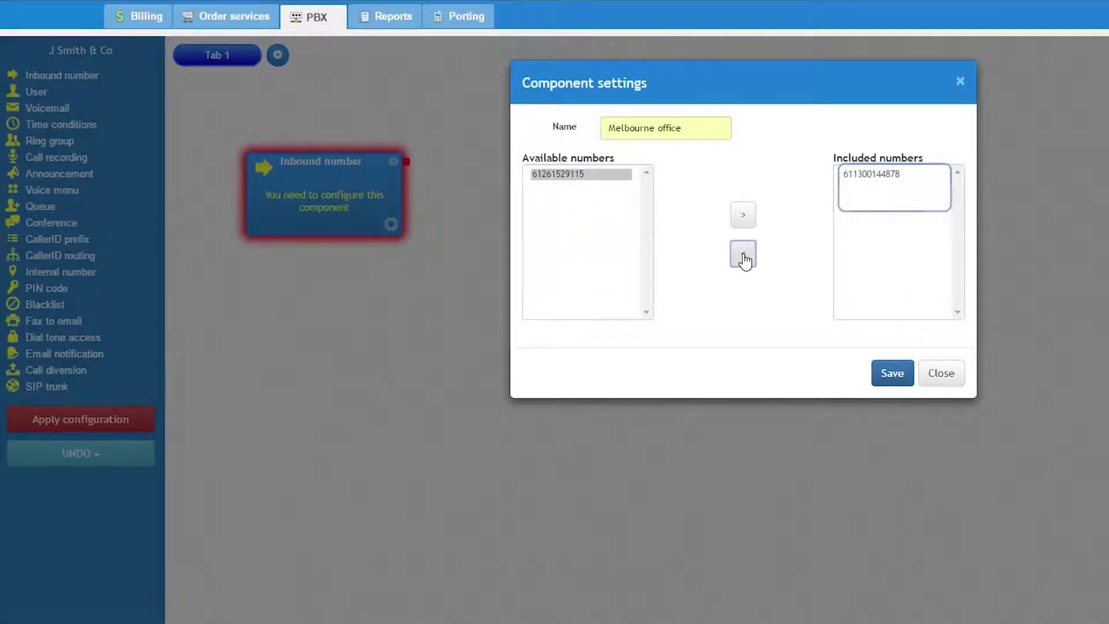
click(893, 373)
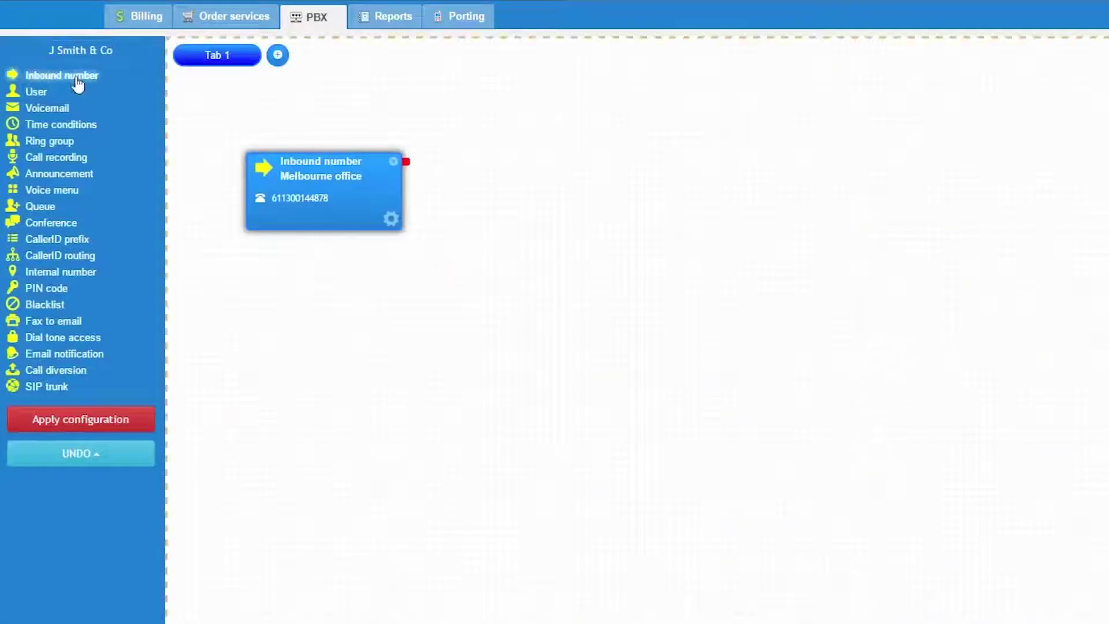
drag(57, 76, 319, 279)
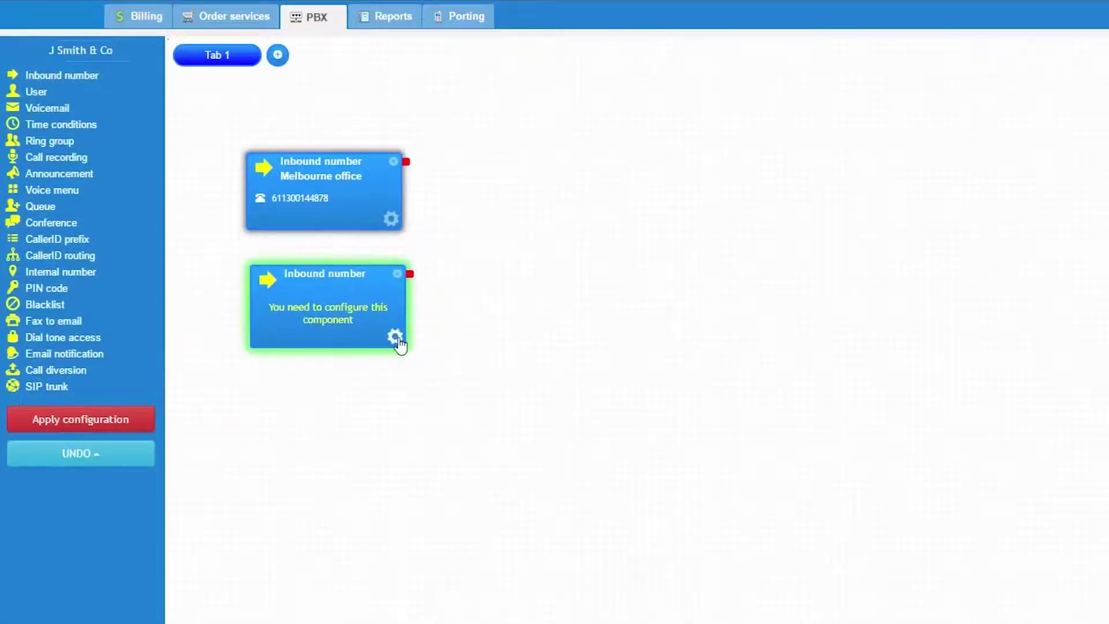
click(392, 340)
click(565, 176)
click(743, 215)
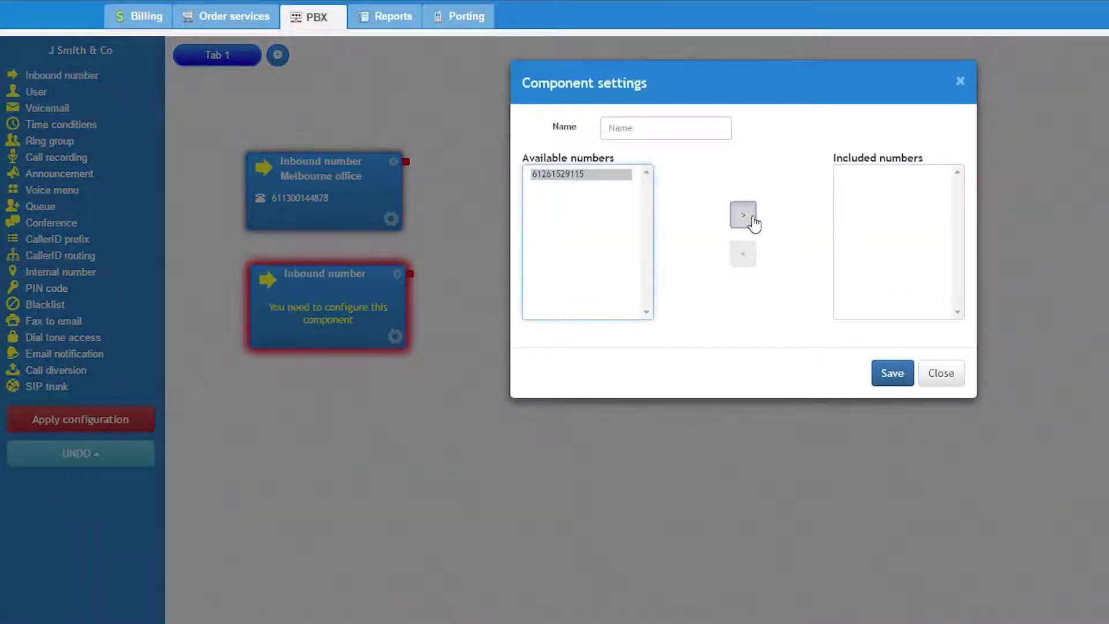
double_click(910, 175)
click(941, 373)
click(397, 273)
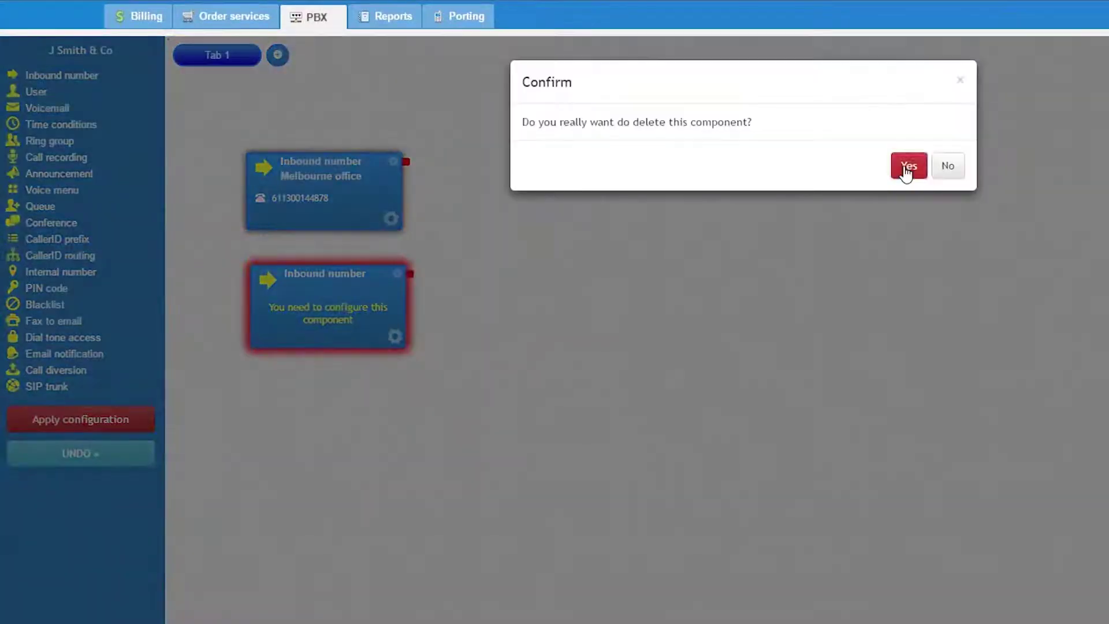
click(907, 168)
click(391, 220)
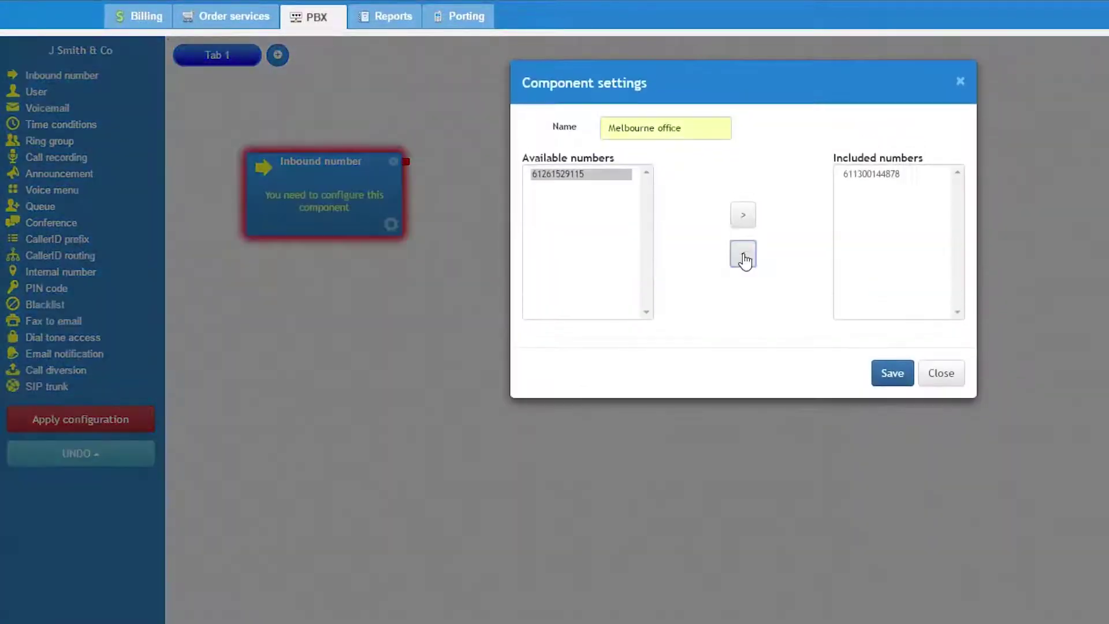
click(890, 364)
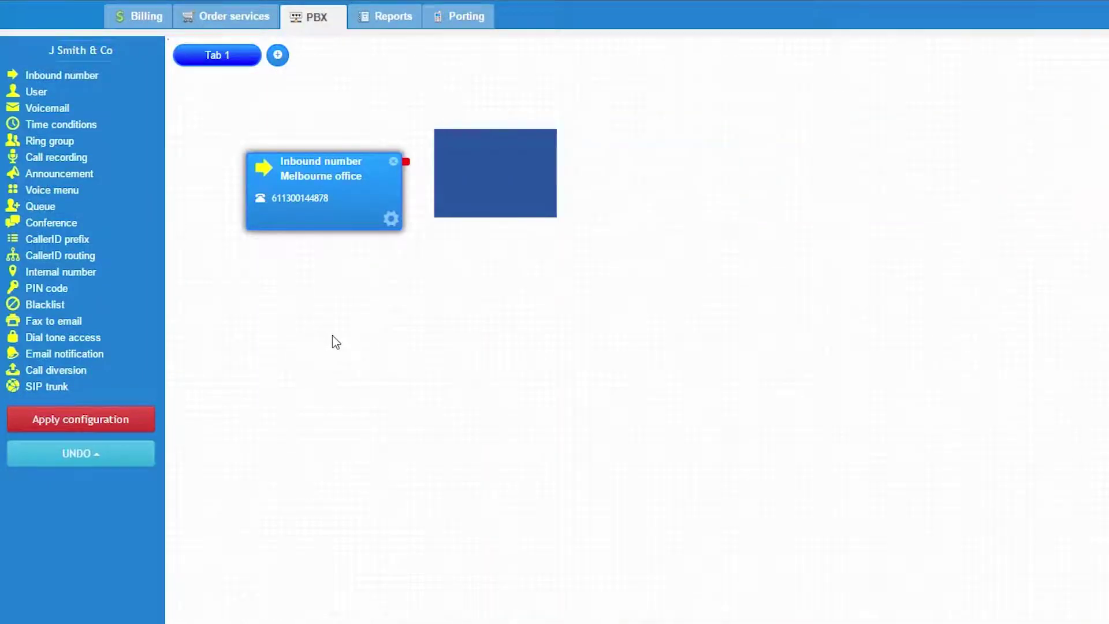
Place a Call diversion beside the inbound number and add an external number to its ring list.
drag(70, 376, 526, 160)
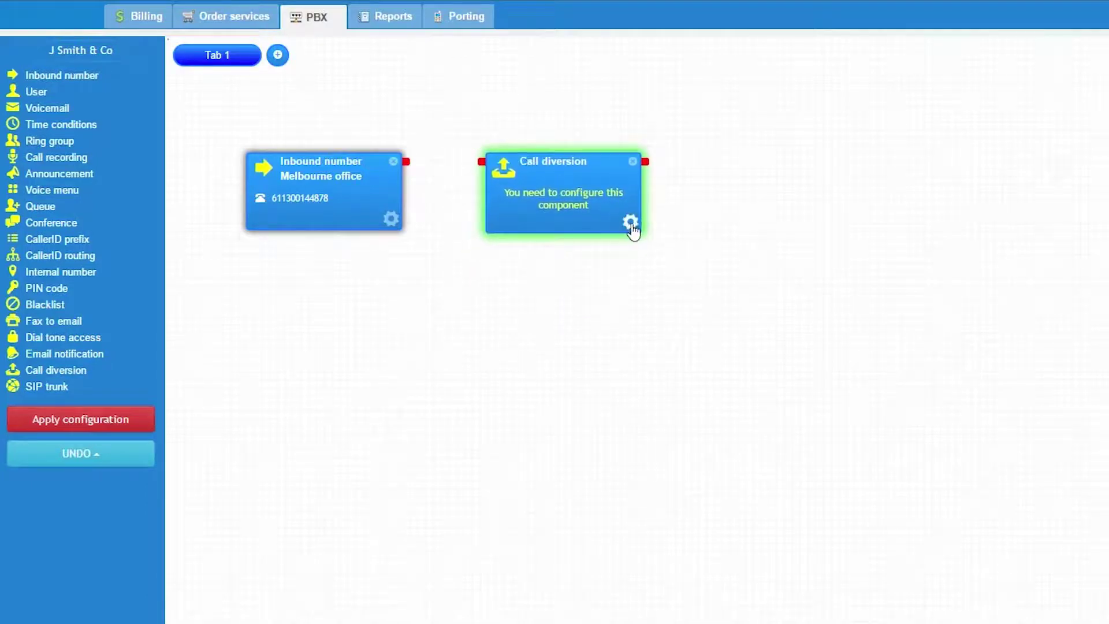
click(630, 225)
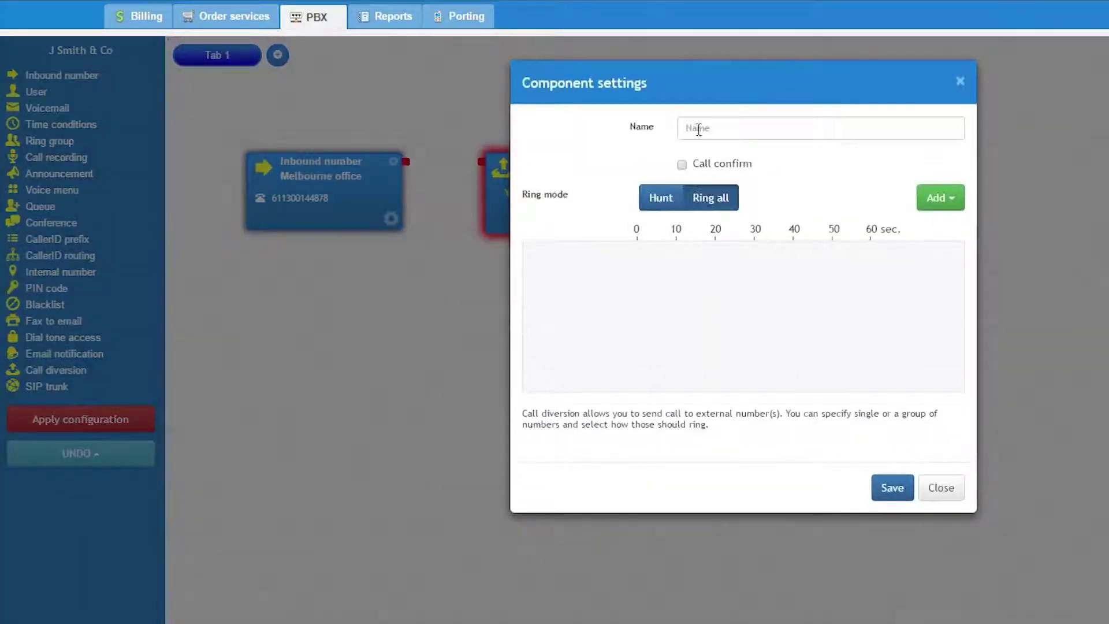
click(927, 197)
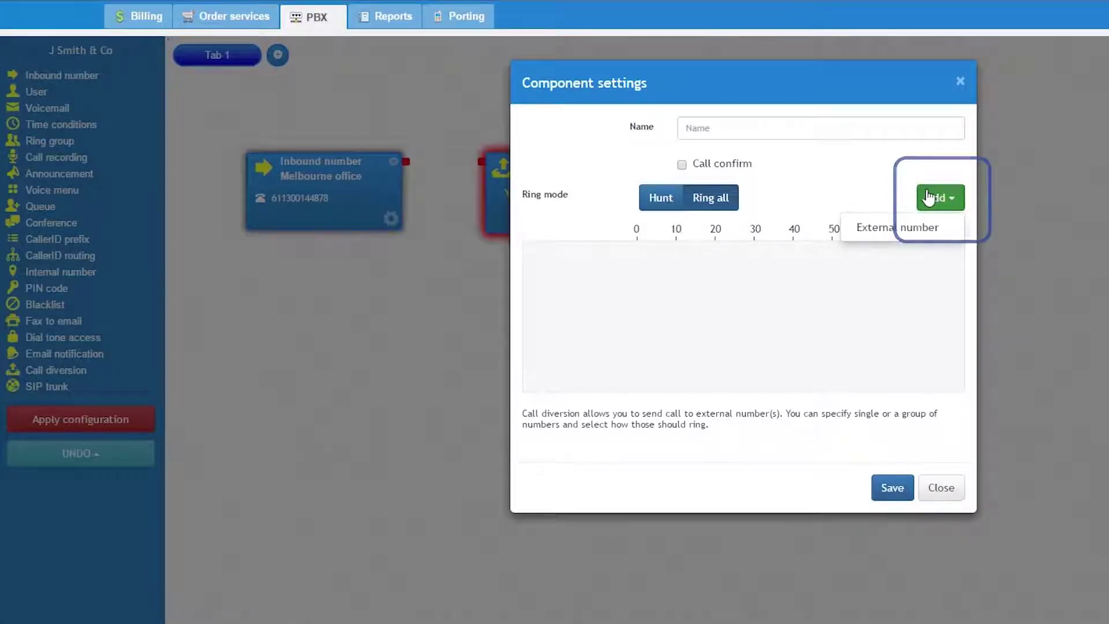
click(917, 230)
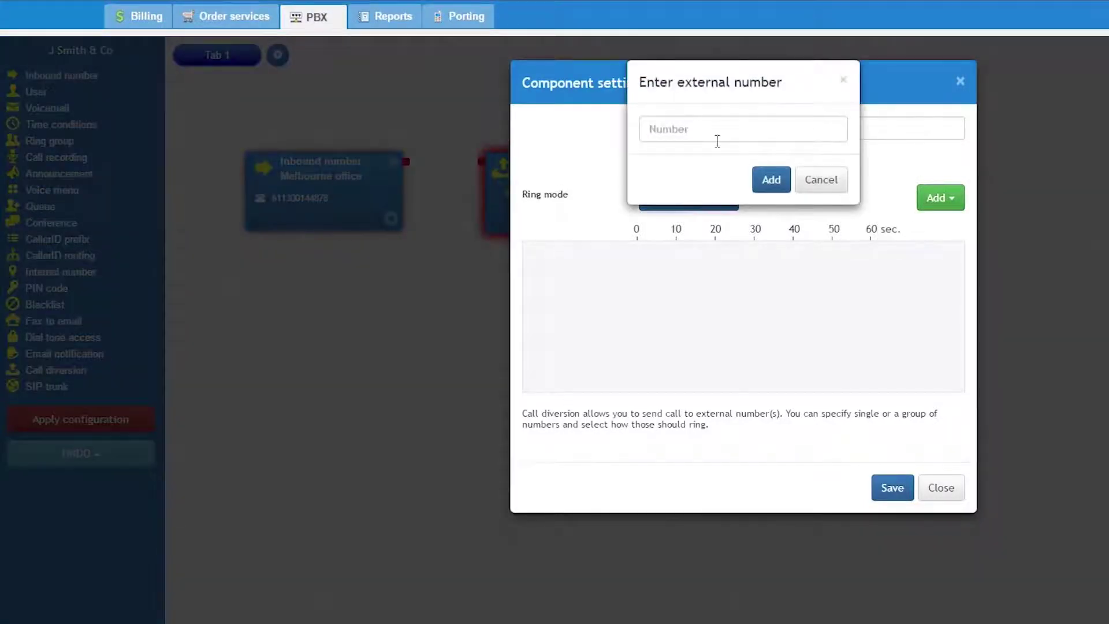
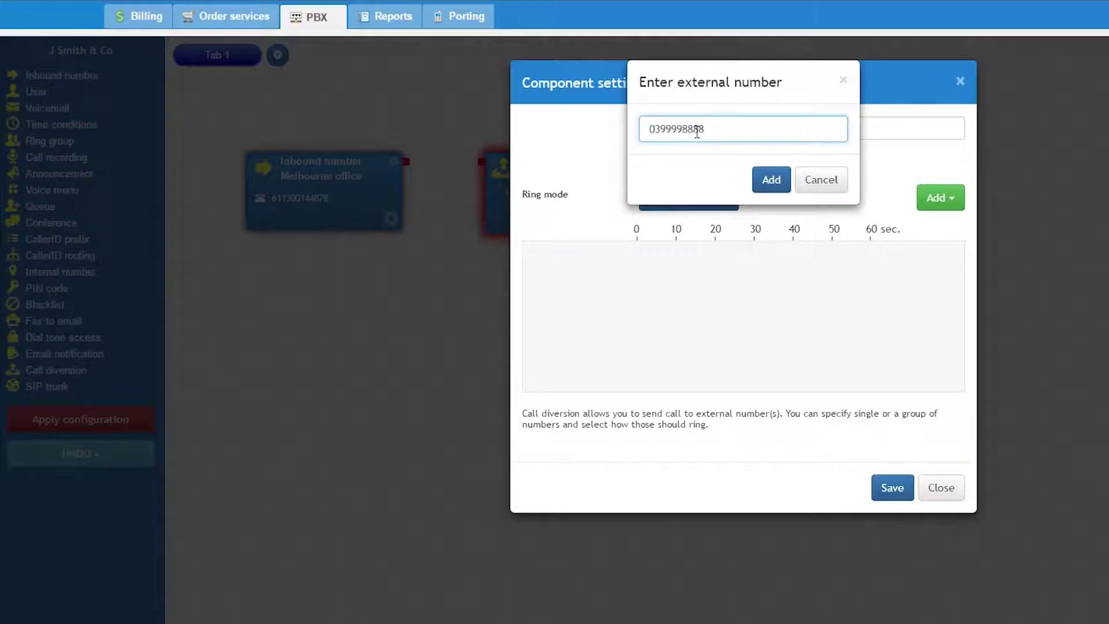
click(770, 180)
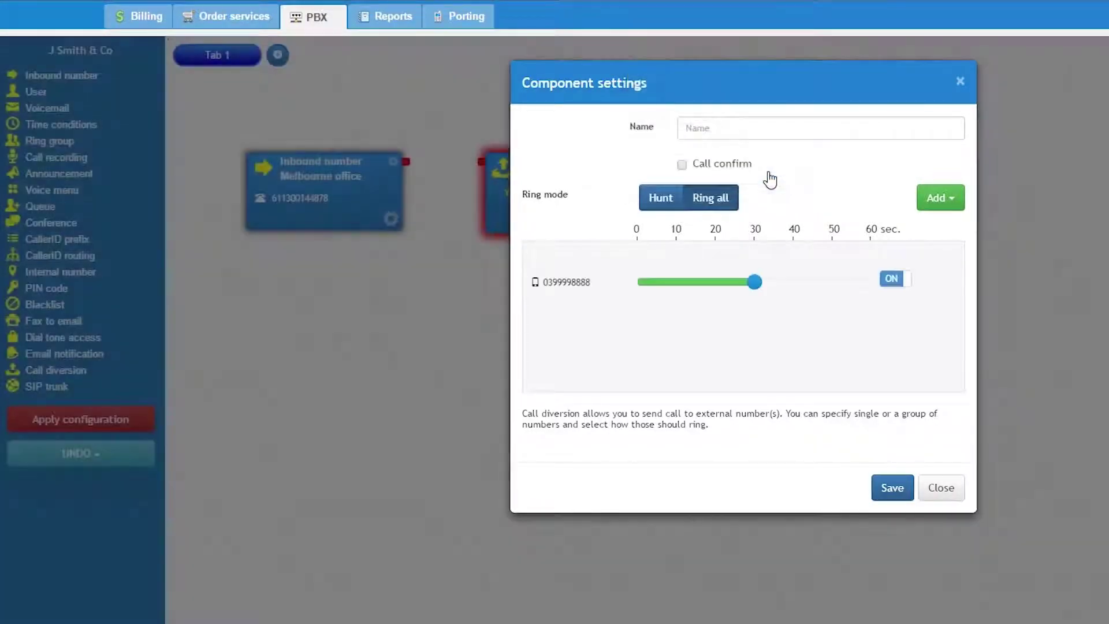
click(896, 188)
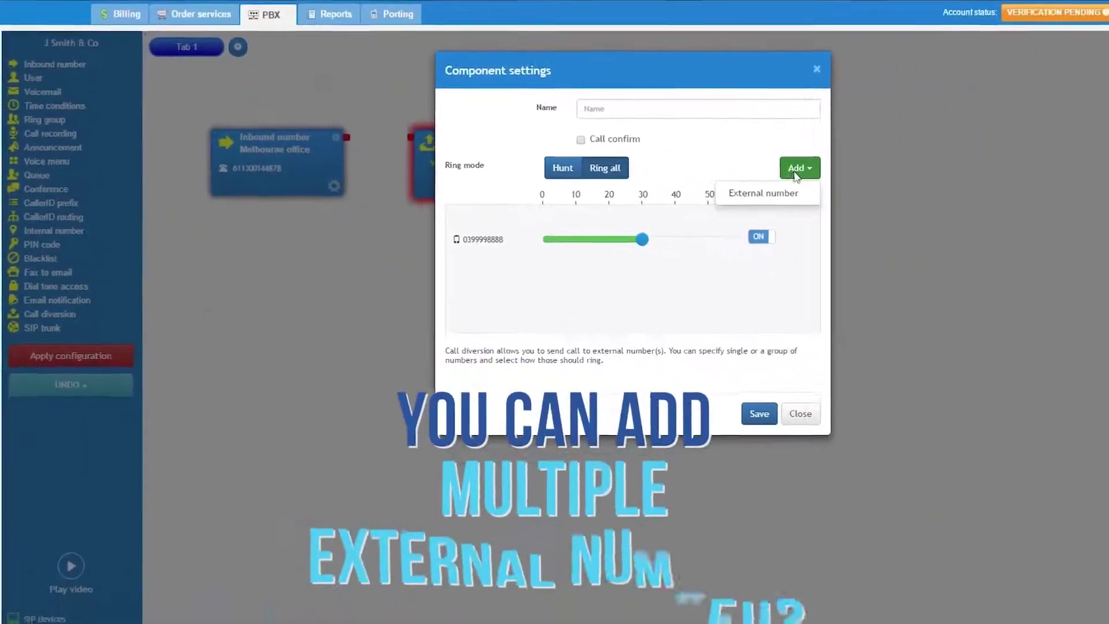
click(532, 150)
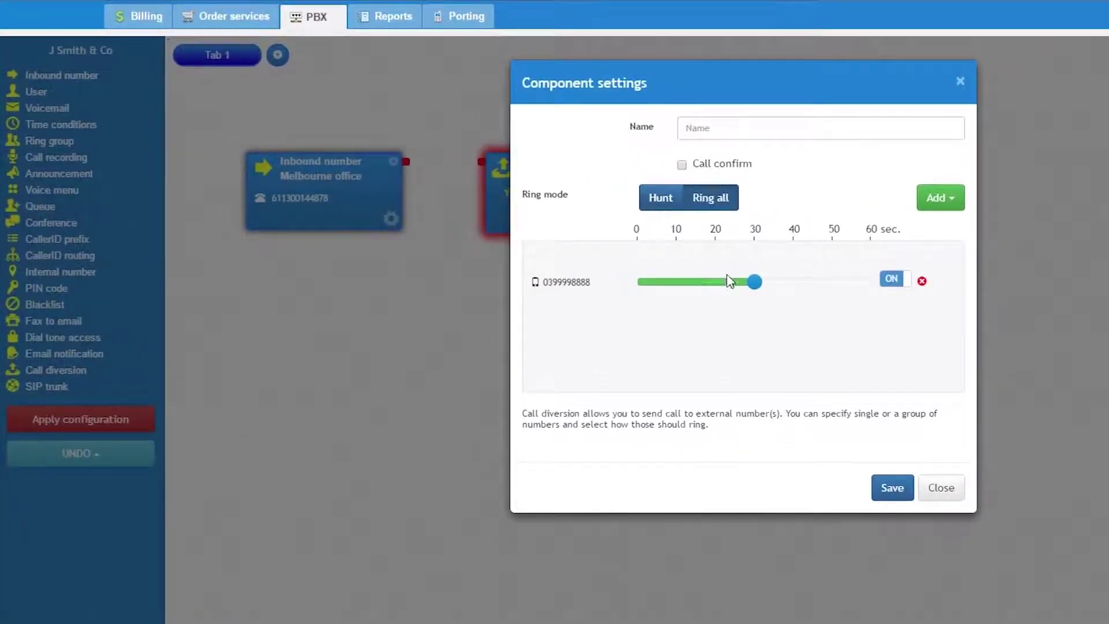
Set the external number to ring 30 seconds, name it Virtual assistant, and save.
mouse_move(751, 283)
mouse_down()
mouse_move(779, 289)
mouse_move(758, 287)
mouse_up()
mouse_move(735, 168)
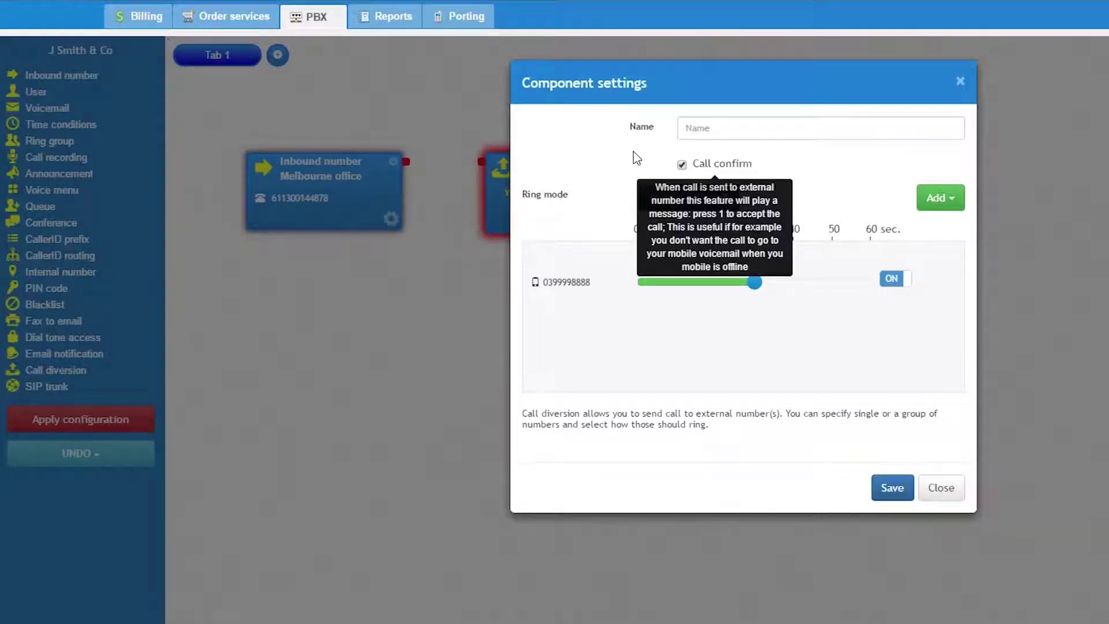
click(712, 130)
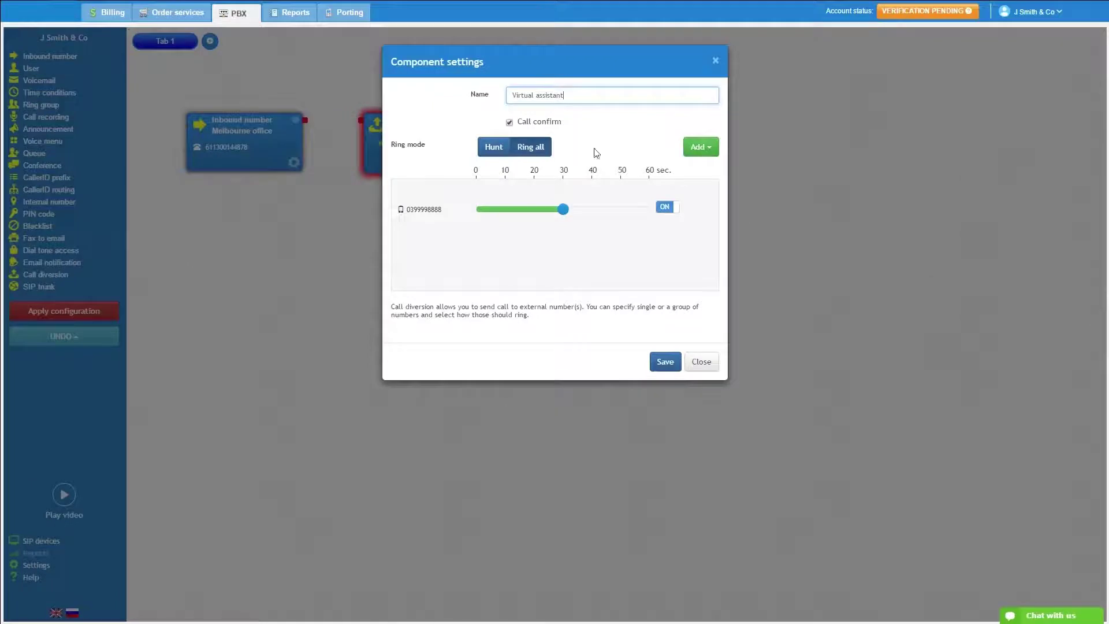
click(667, 363)
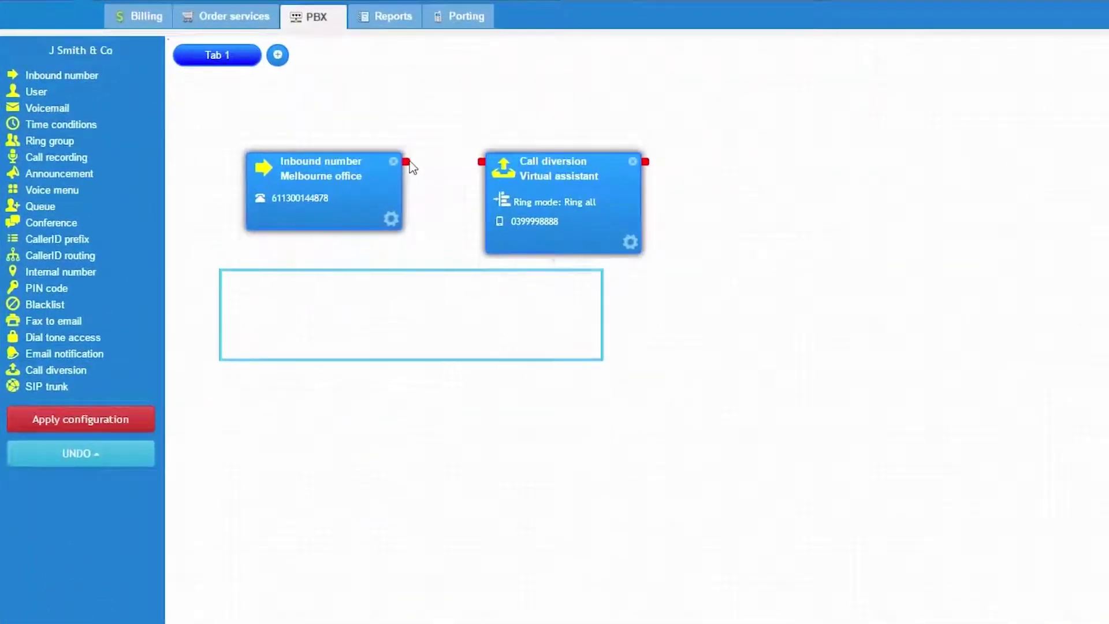
Link Melbourne office to the Virtual assistant diversion and apply the configuration.
drag(407, 162, 479, 160)
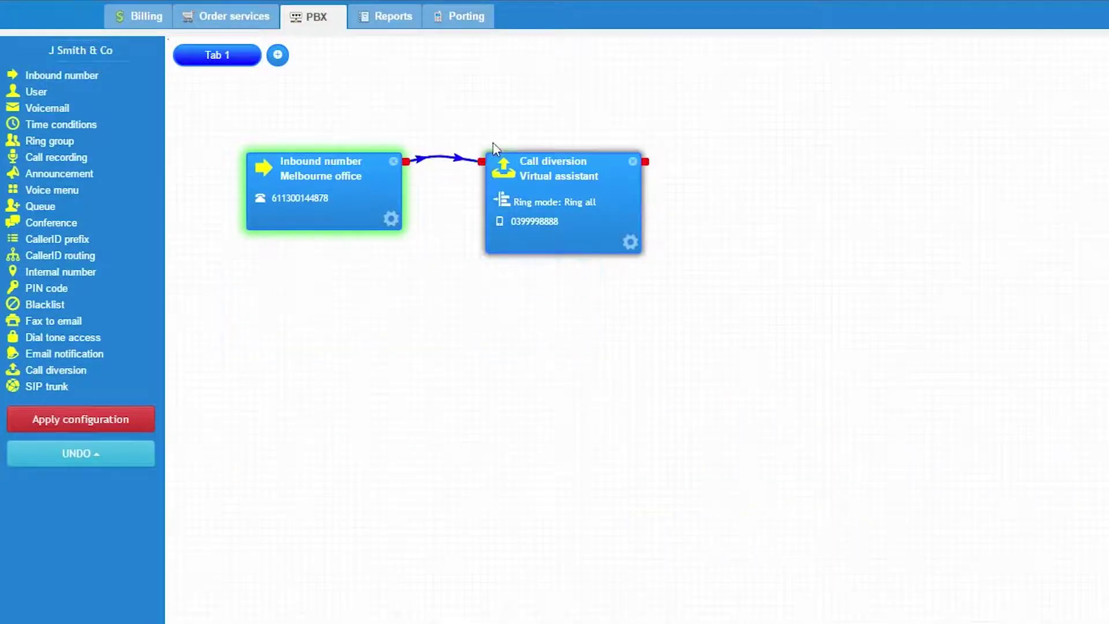
click(111, 421)
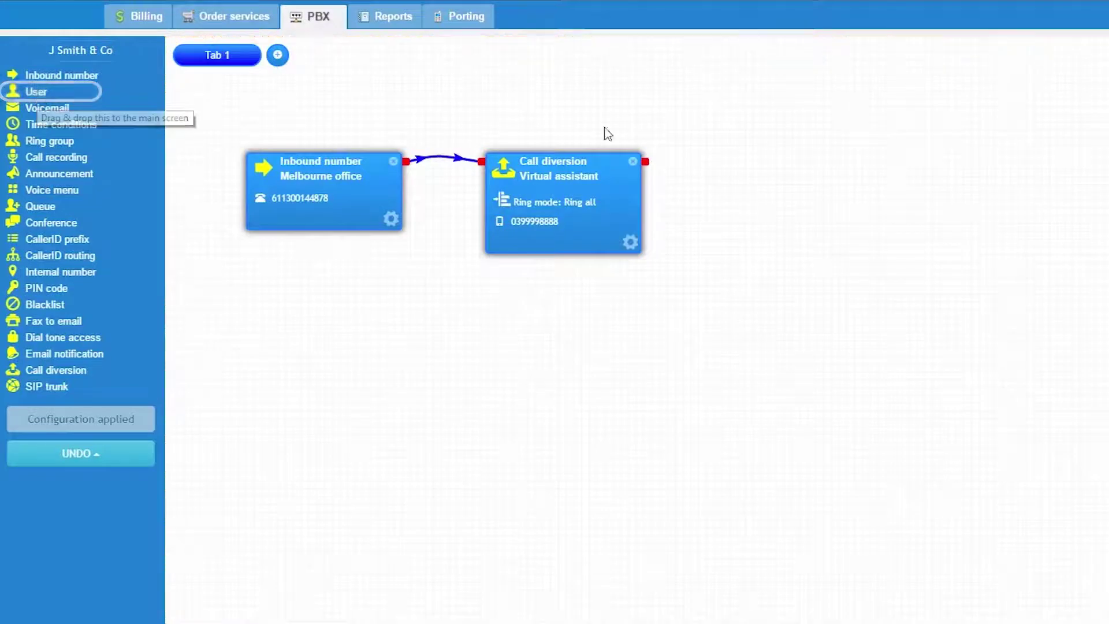
Move Call diversion to the far right and place a User component in line between.
drag(577, 162, 1022, 172)
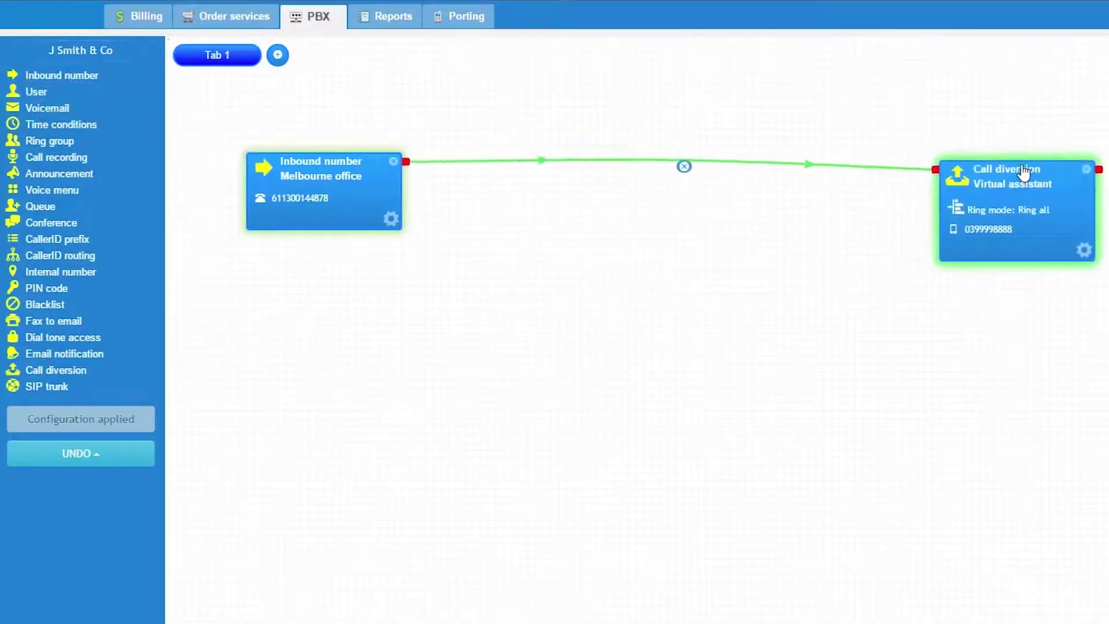
drag(1022, 172, 1024, 173)
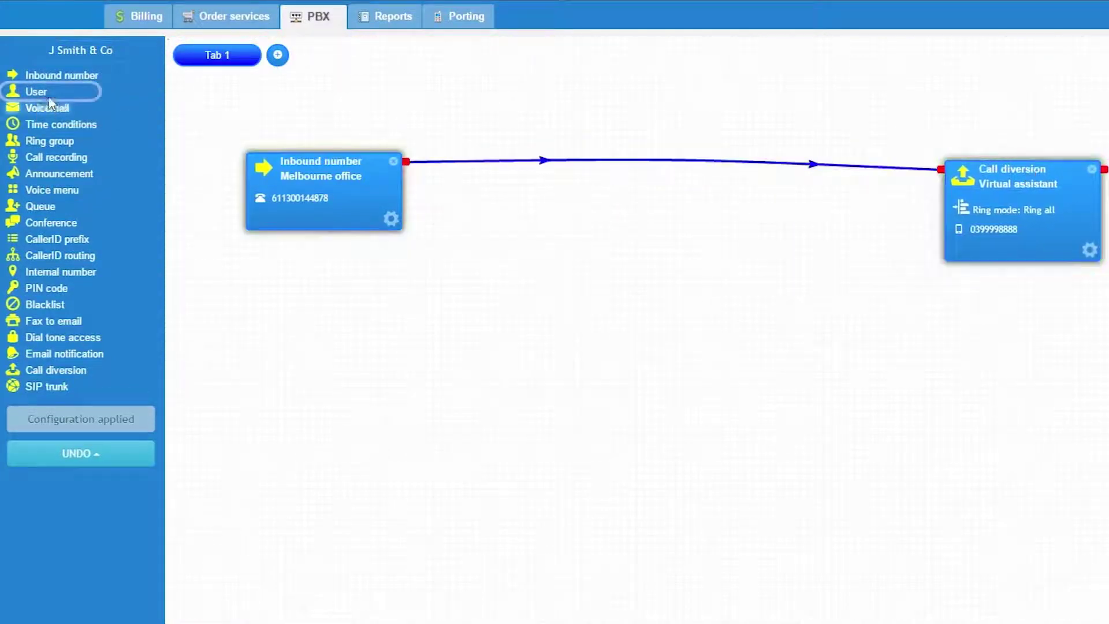
drag(43, 96, 242, 175)
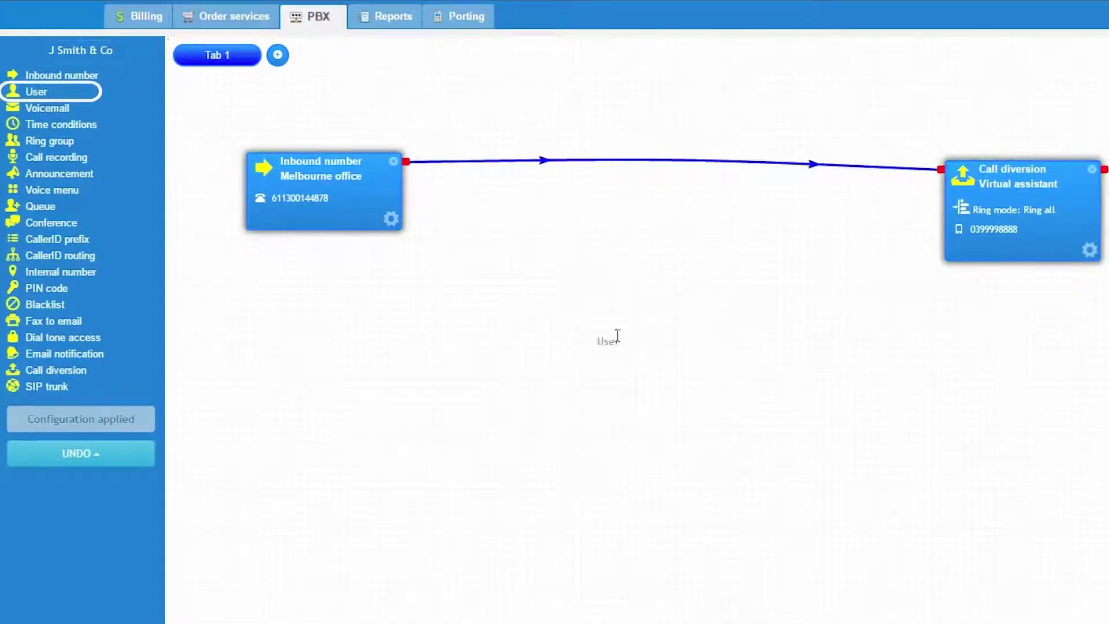
drag(650, 280, 652, 282)
drag(720, 300, 590, 159)
Replace the direct link with Inbound number → User → Call diversion connections.
click(686, 166)
drag(997, 174, 830, 165)
drag(407, 162, 507, 163)
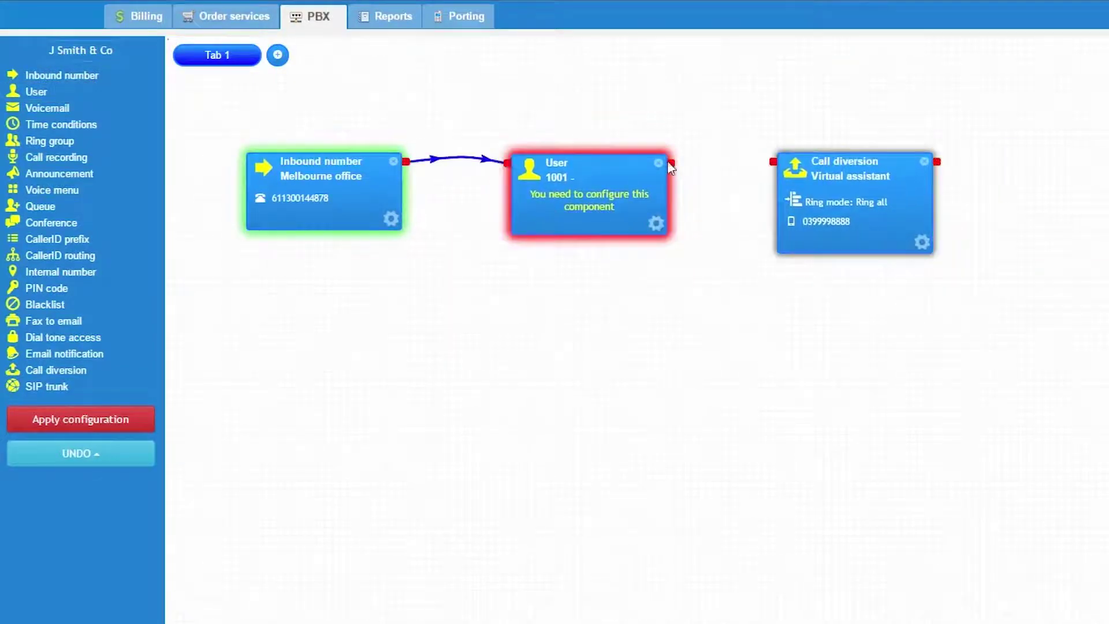
drag(670, 163, 771, 162)
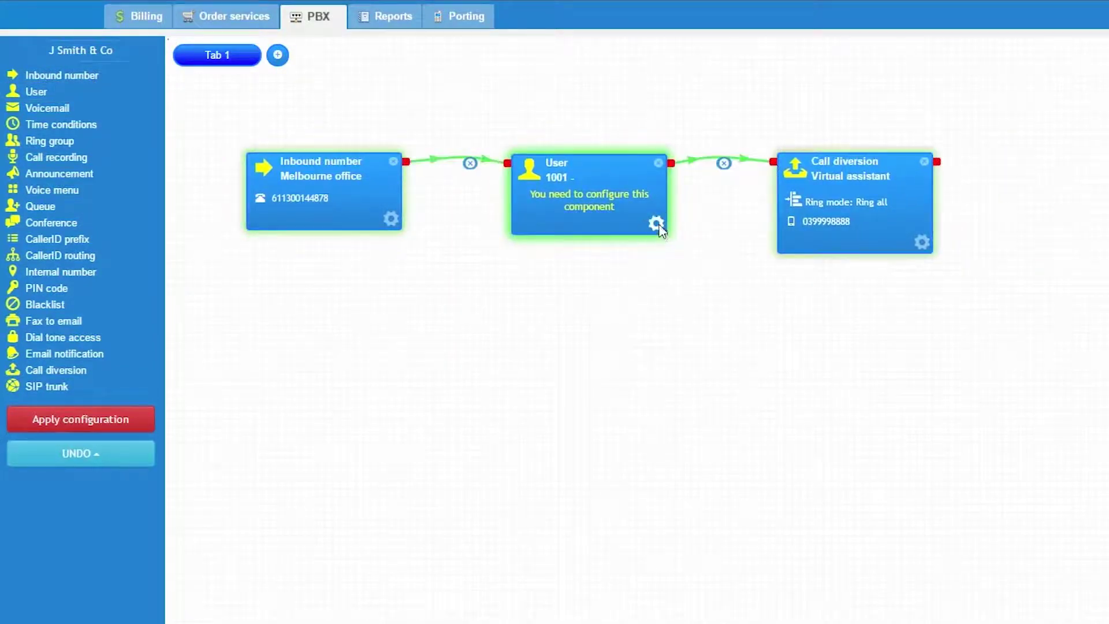
click(656, 224)
Enter the user's name and choose the Company Starter call plan.
click(568, 164)
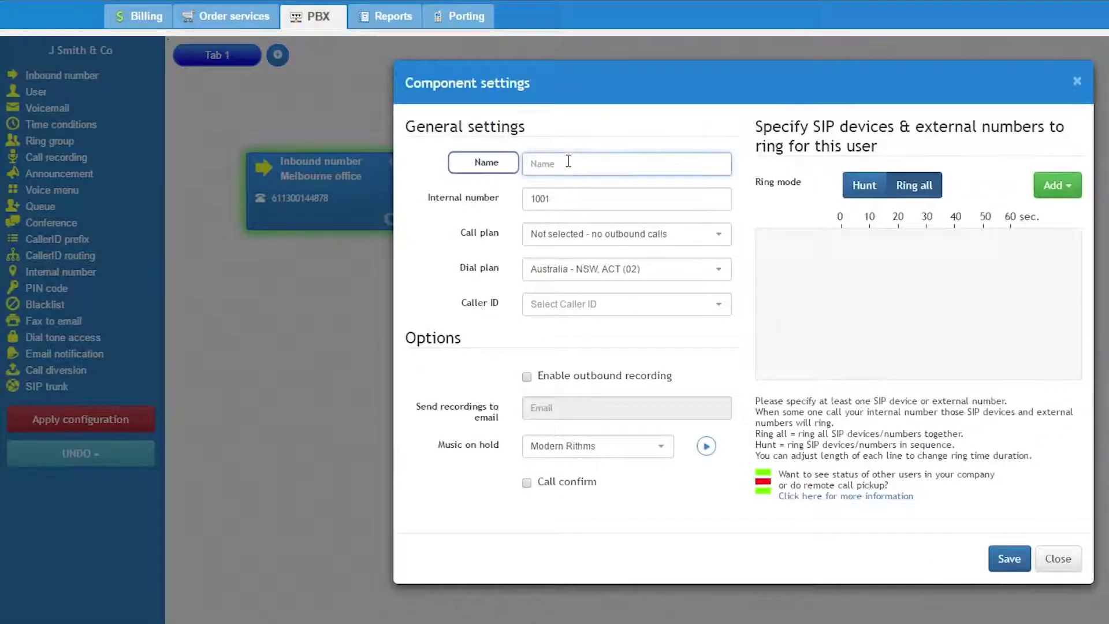
text(John)
click(564, 198)
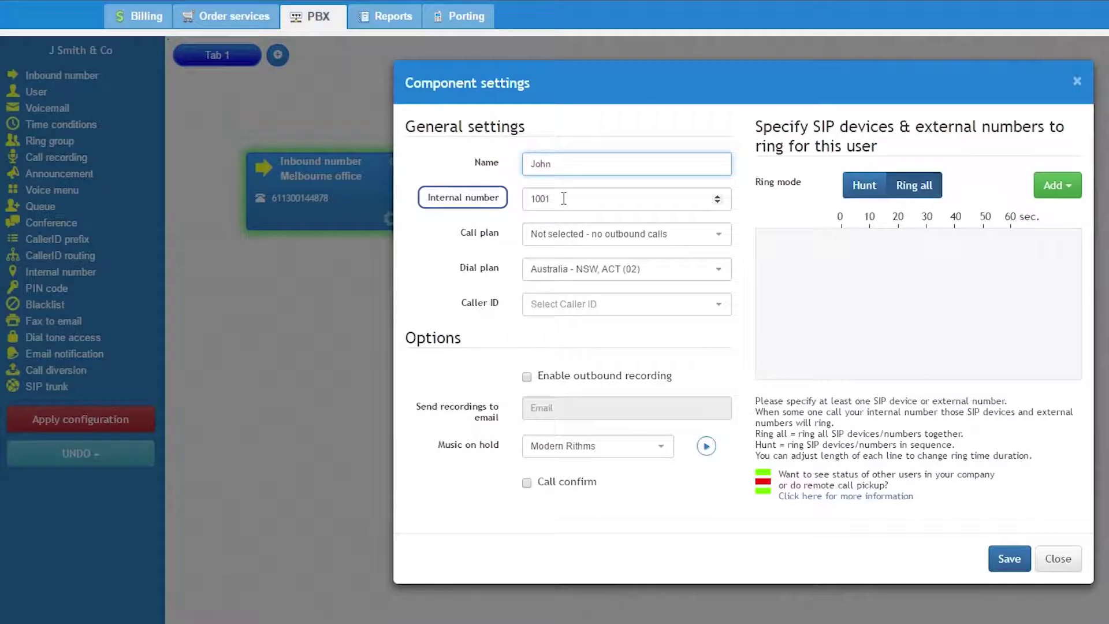
click(651, 235)
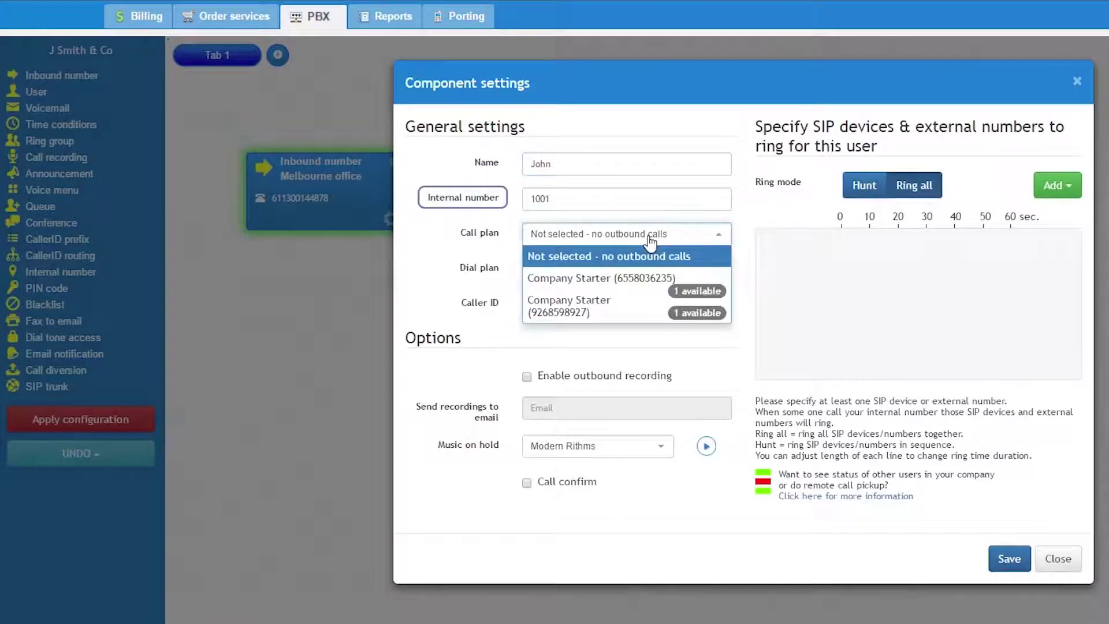
click(628, 281)
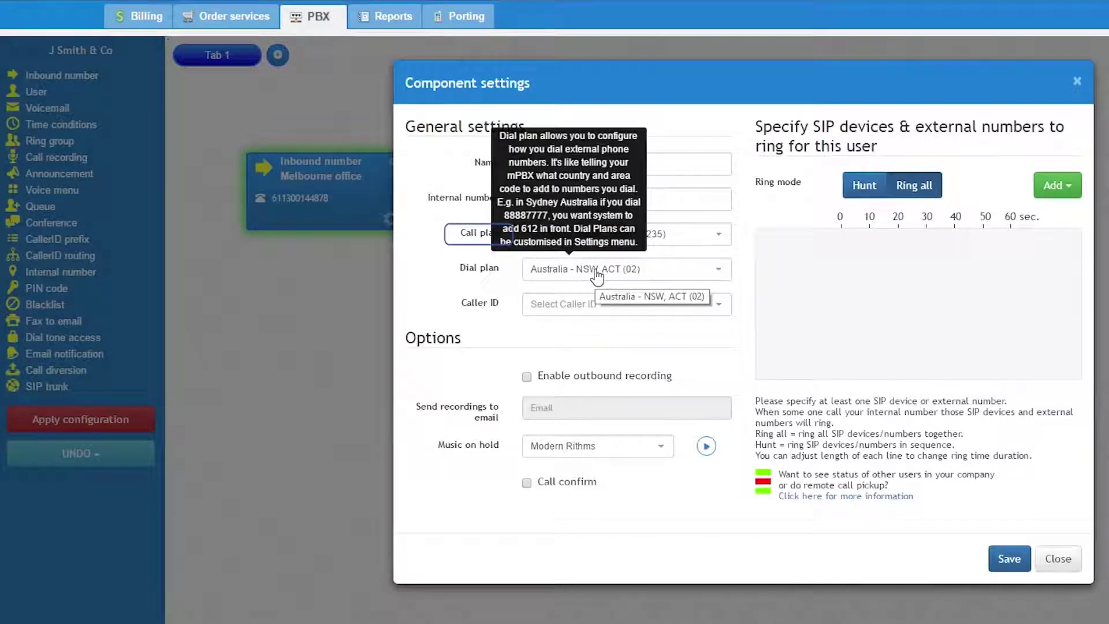
Keep the Australia - NSW, ACT (02) dial plan and set caller ID to Melbourne office line 2.
click(597, 271)
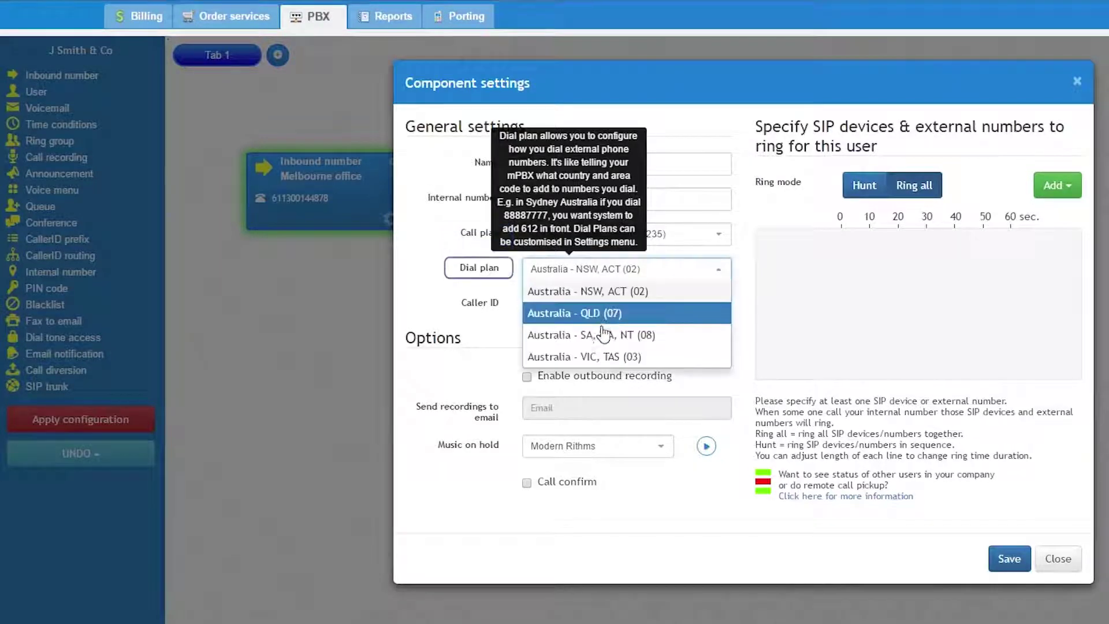
click(595, 290)
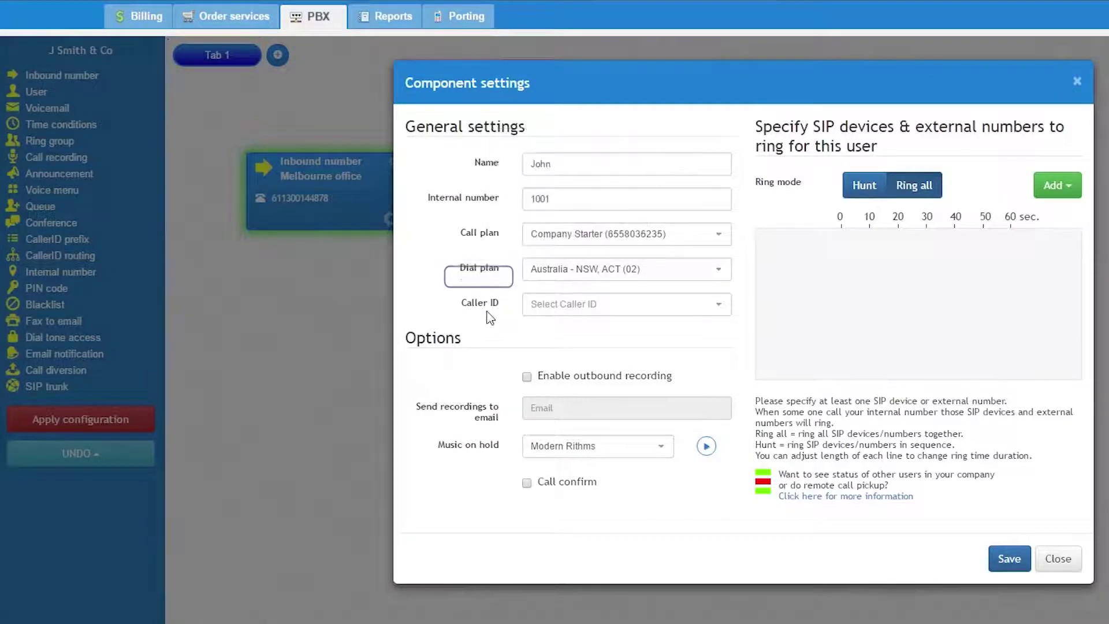
click(578, 305)
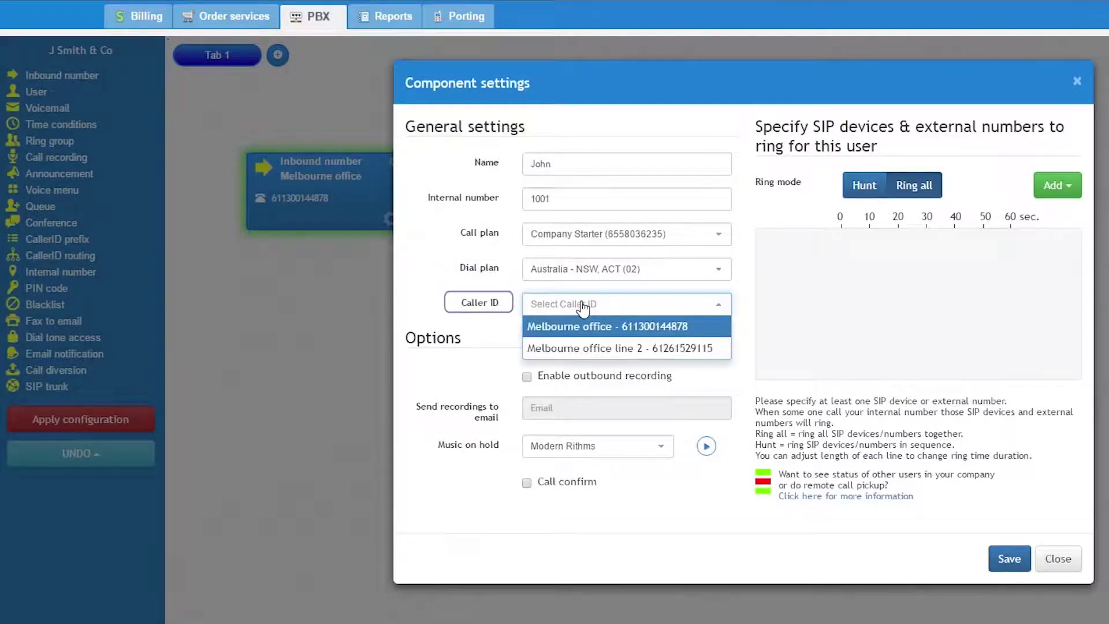
click(670, 349)
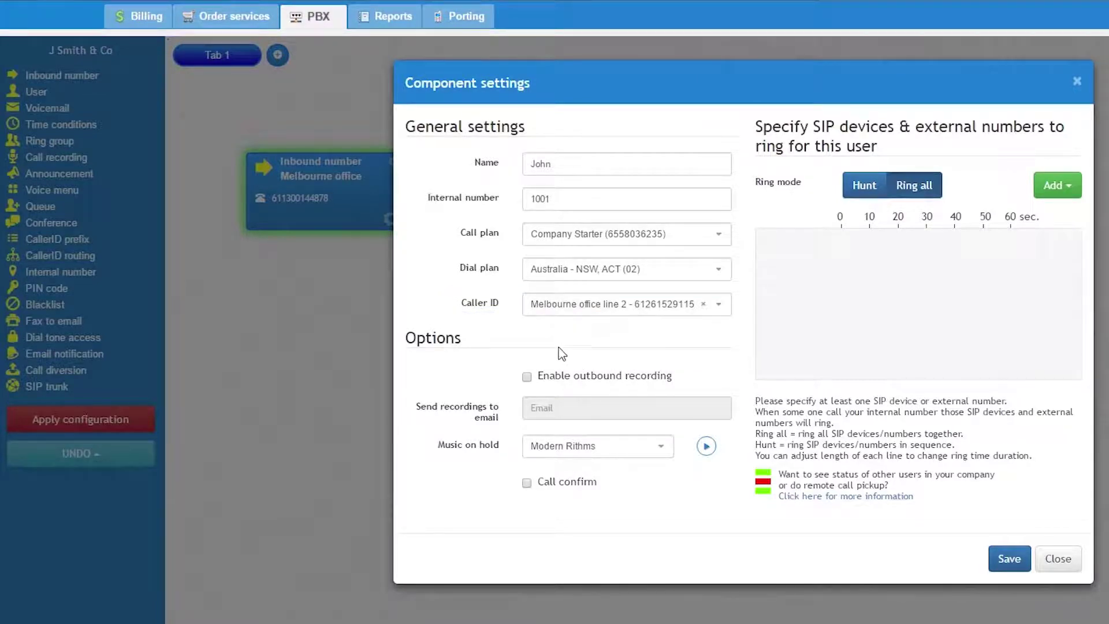
click(616, 379)
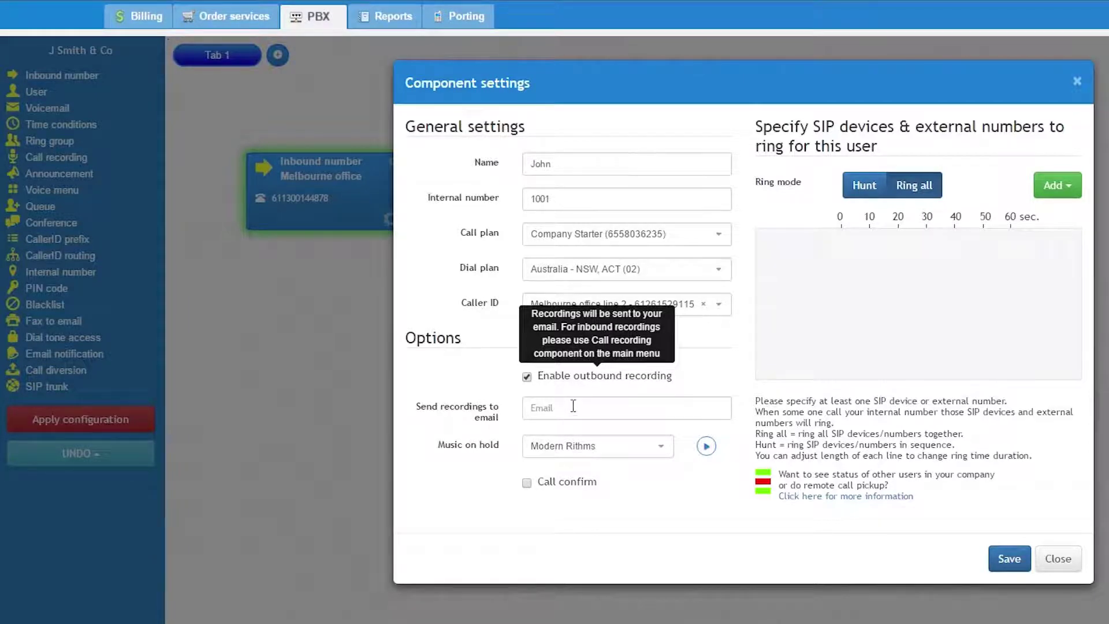
click(527, 378)
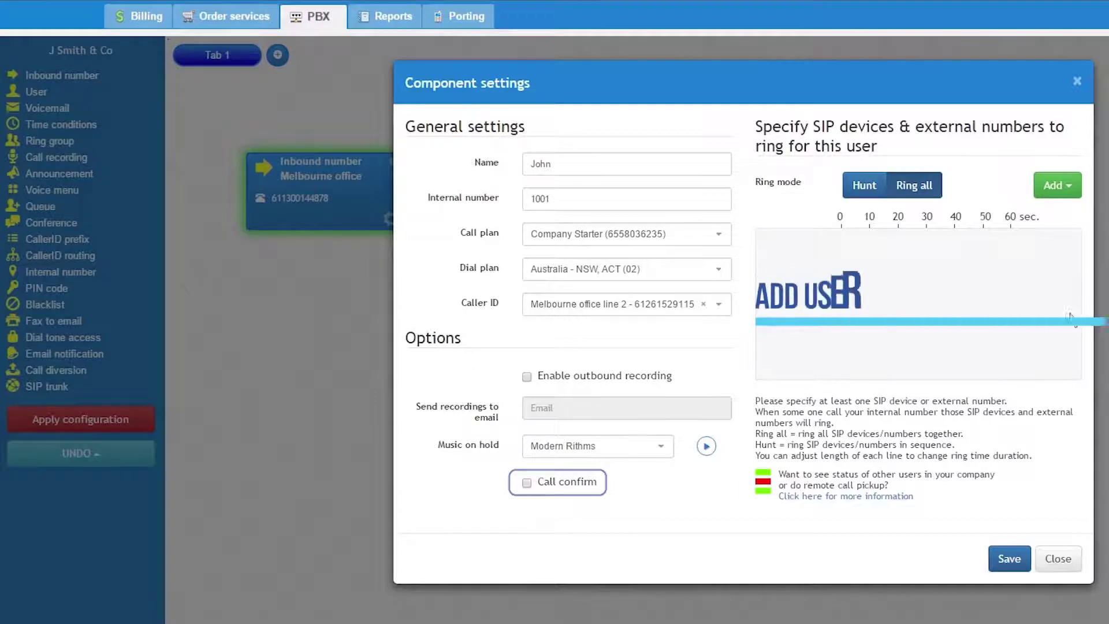
click(1057, 180)
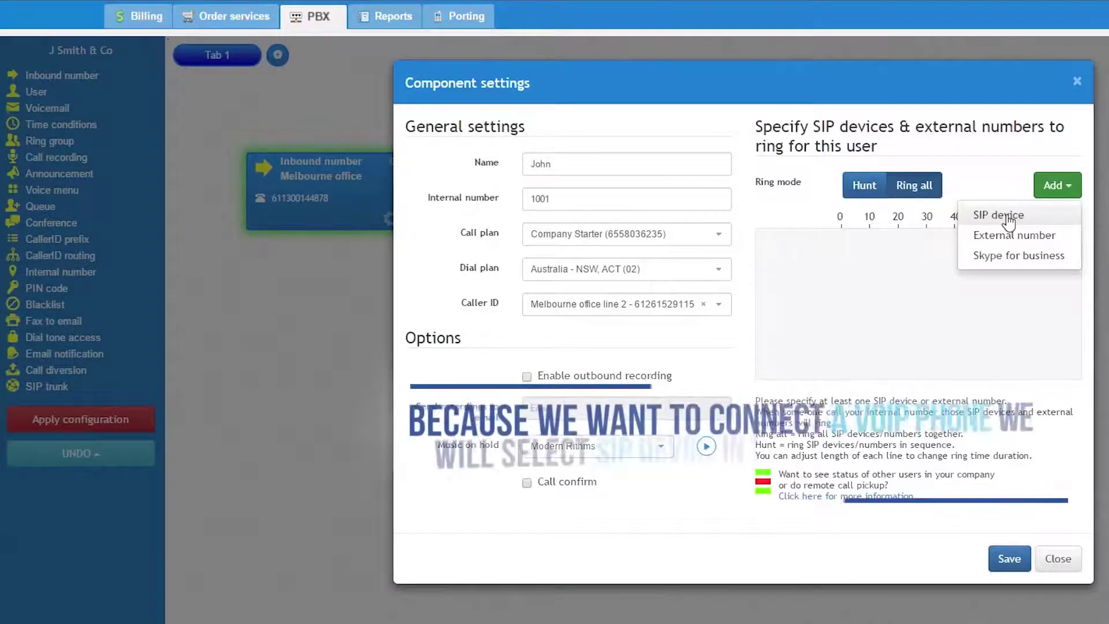
Create SIP device 411895, add it to User 1001's ring list, and save the user.
click(1007, 216)
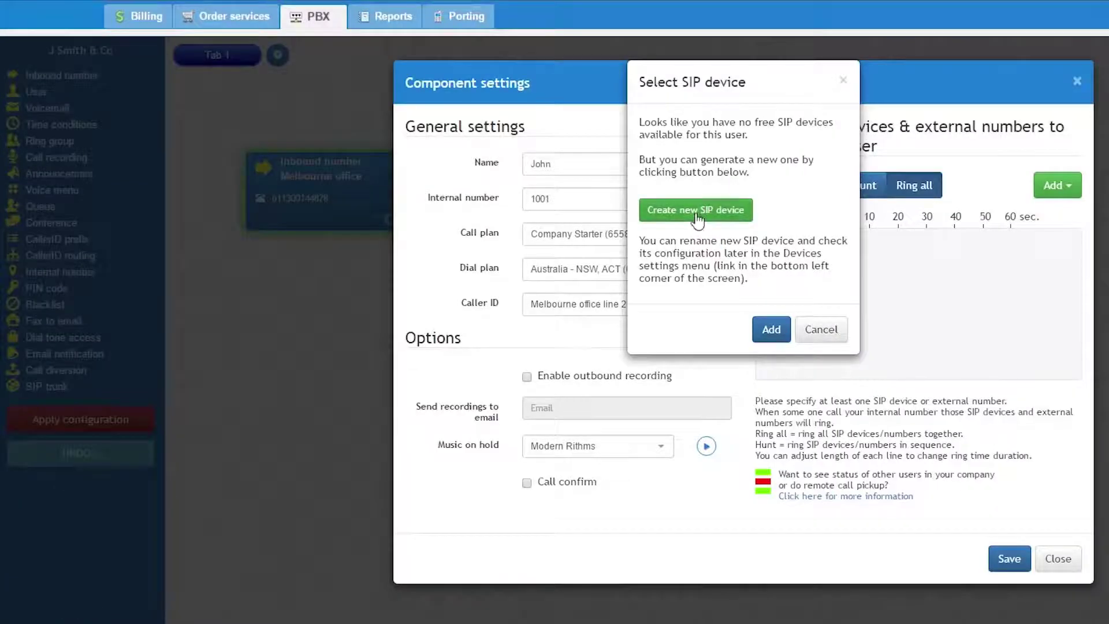
click(696, 210)
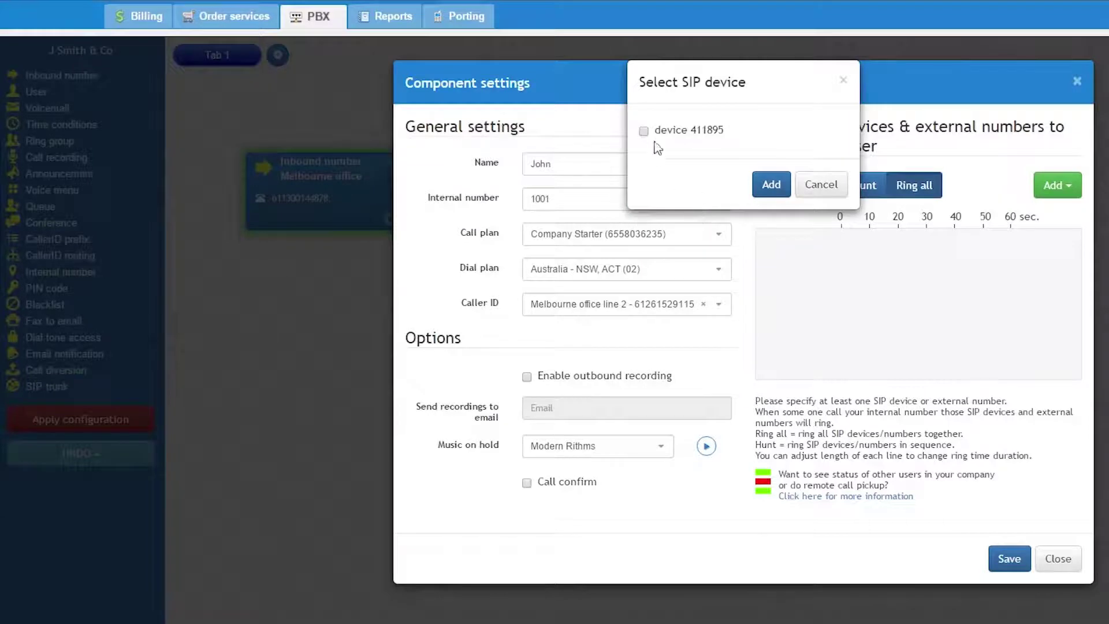
click(646, 131)
click(770, 185)
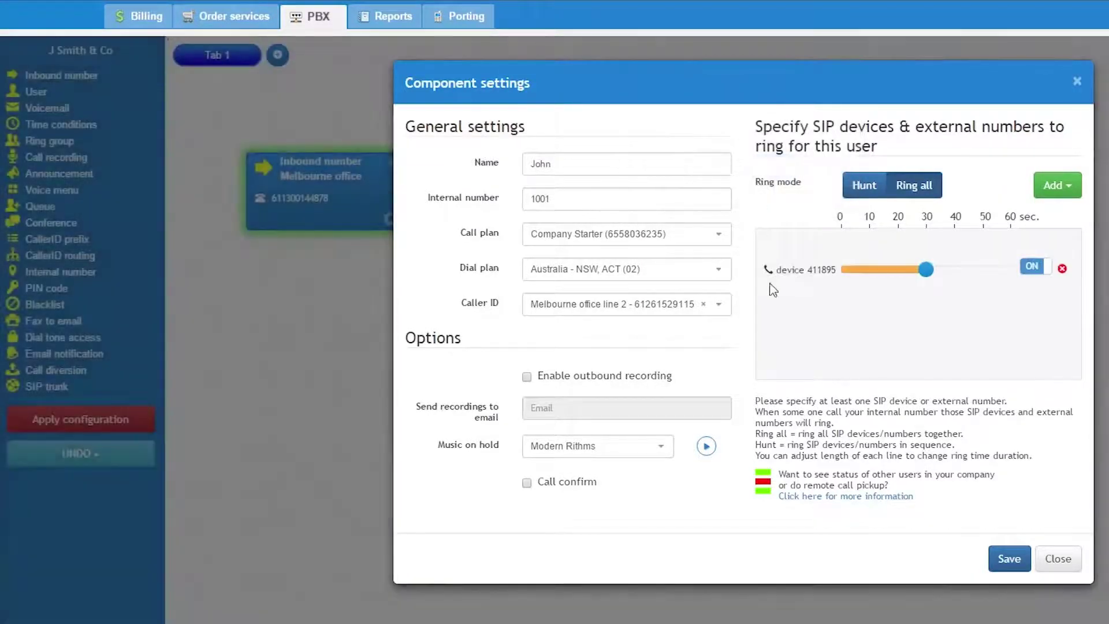
mouse_move(925, 273)
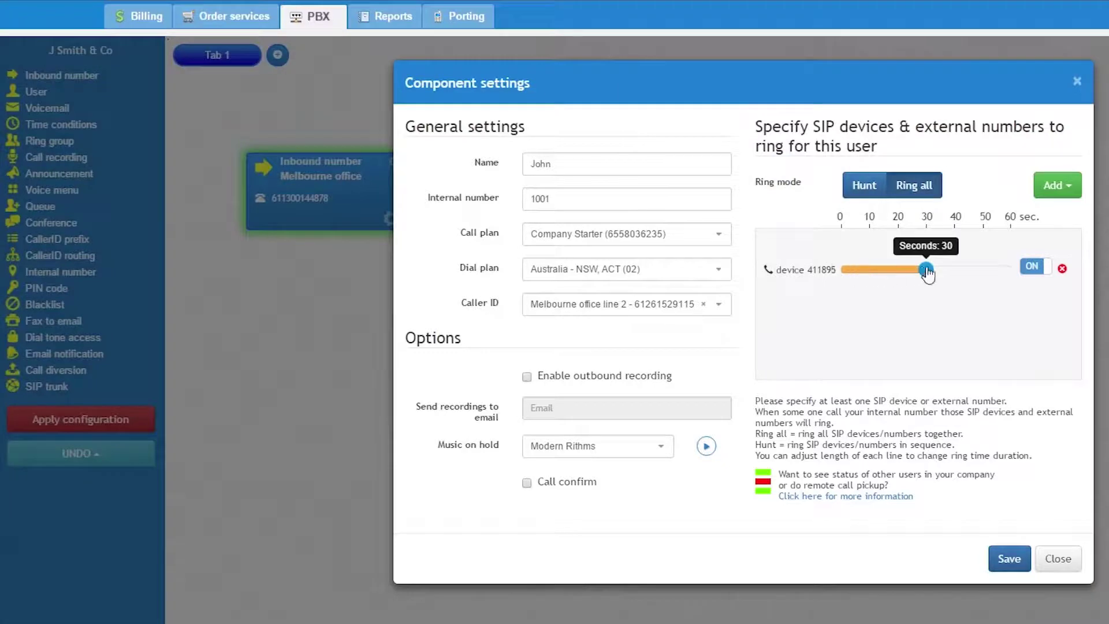
click(1050, 188)
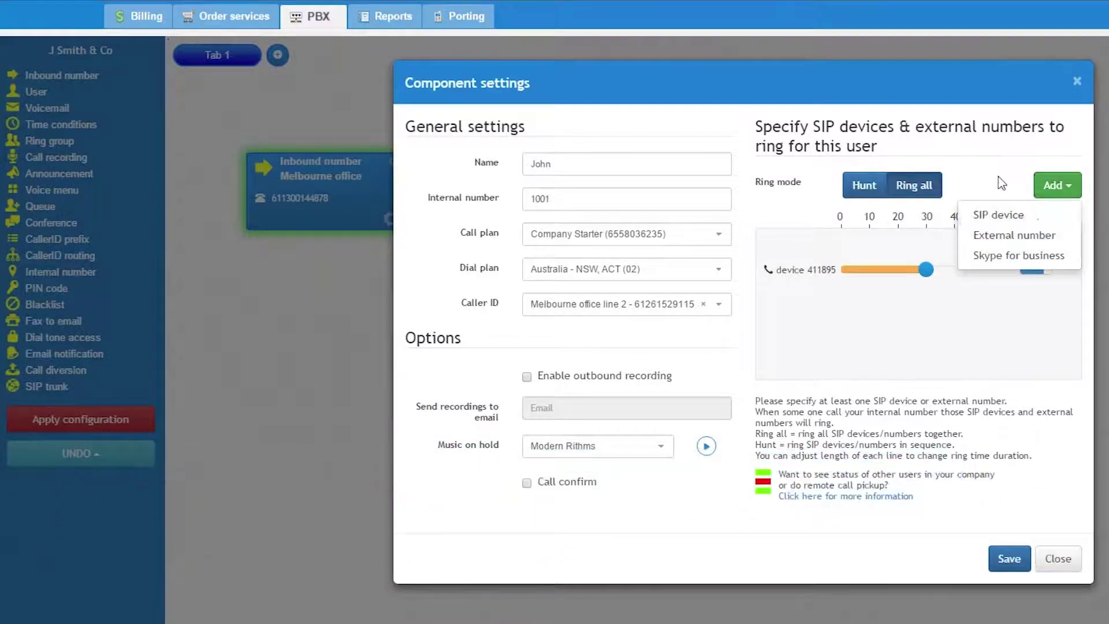
click(836, 302)
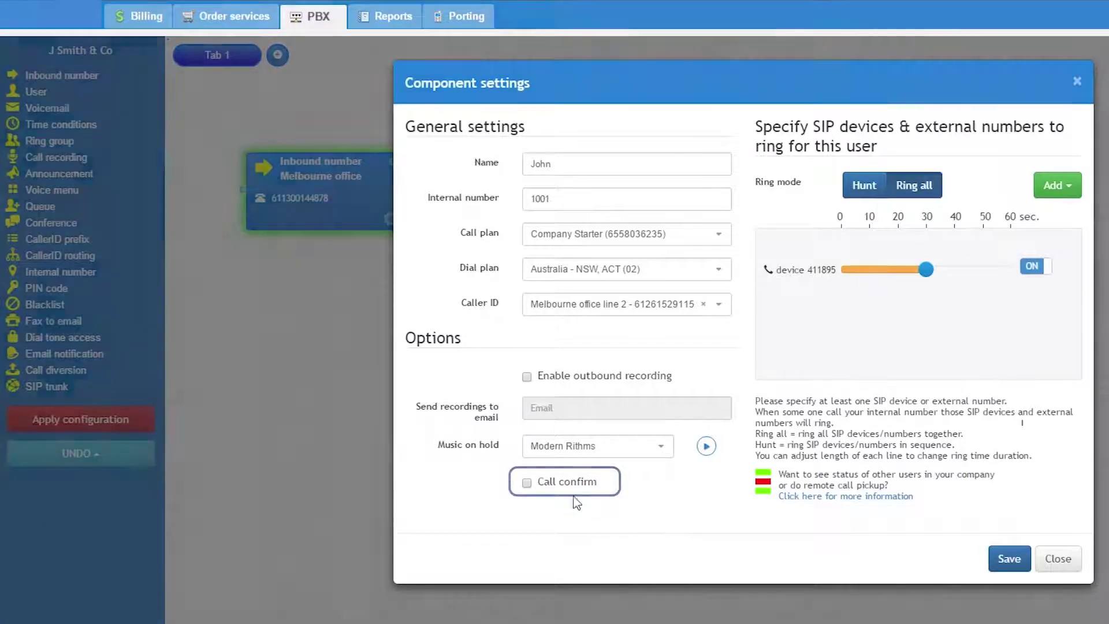
mouse_move(569, 491)
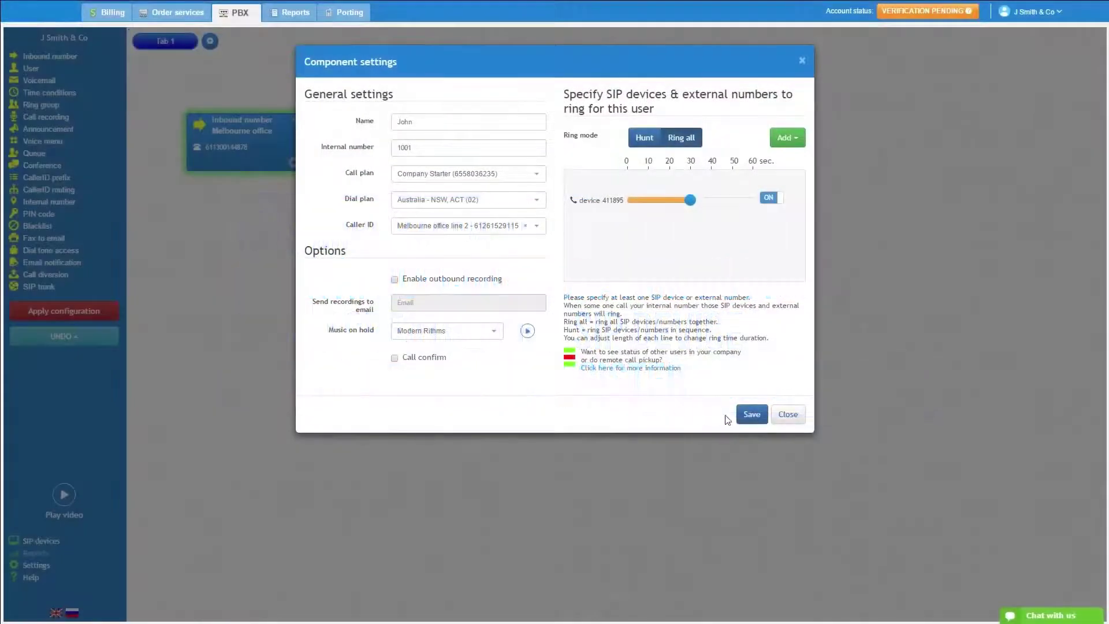
click(752, 414)
Apply the configuration and add a Voicemail component to the right of Call diversion.
click(93, 312)
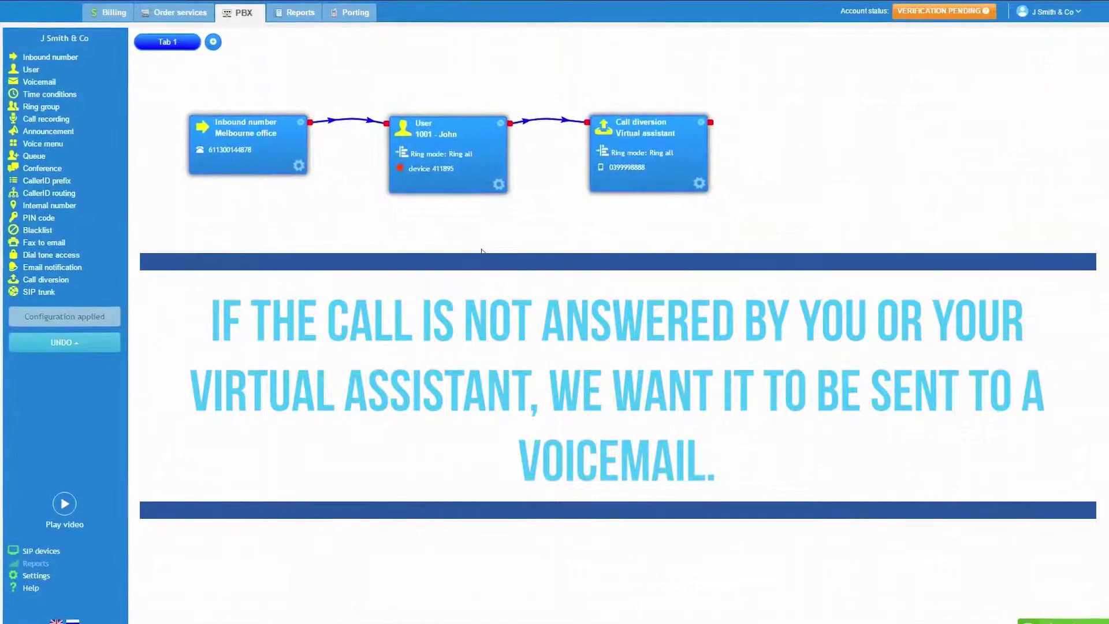
drag(170, 130, 832, 130)
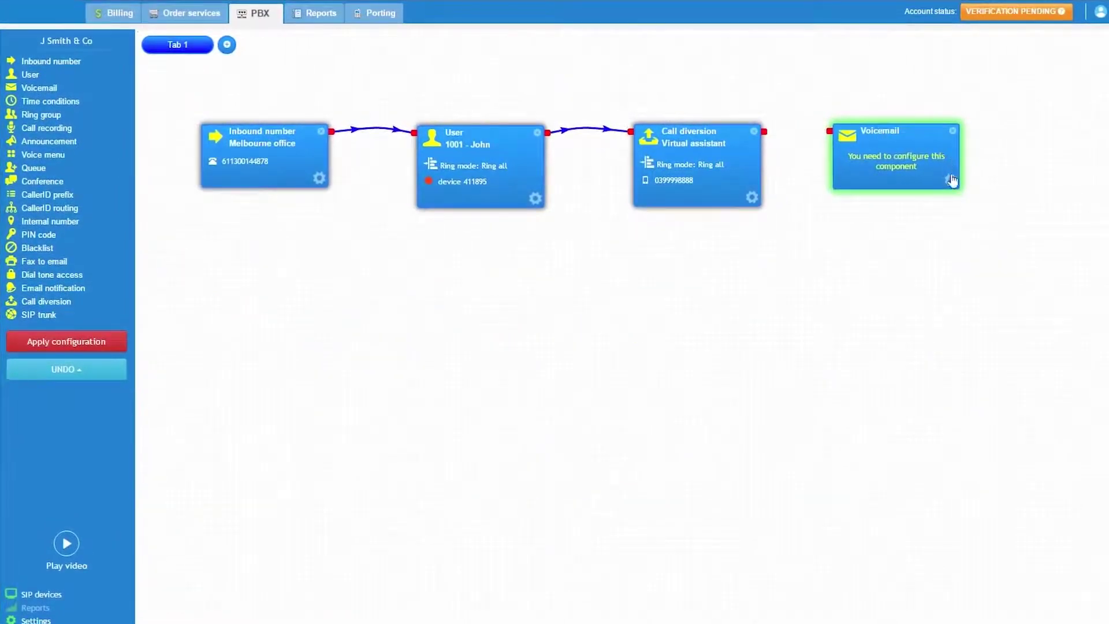
click(951, 181)
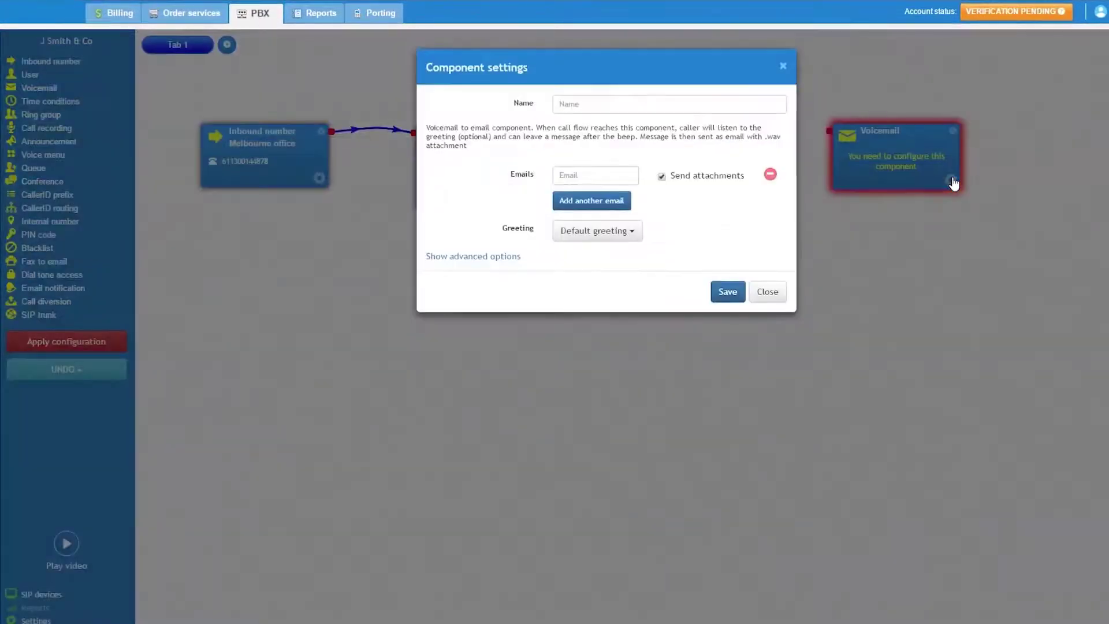
Name the voicemail component 'voicemail' and choose Custom greeting.
click(571, 102)
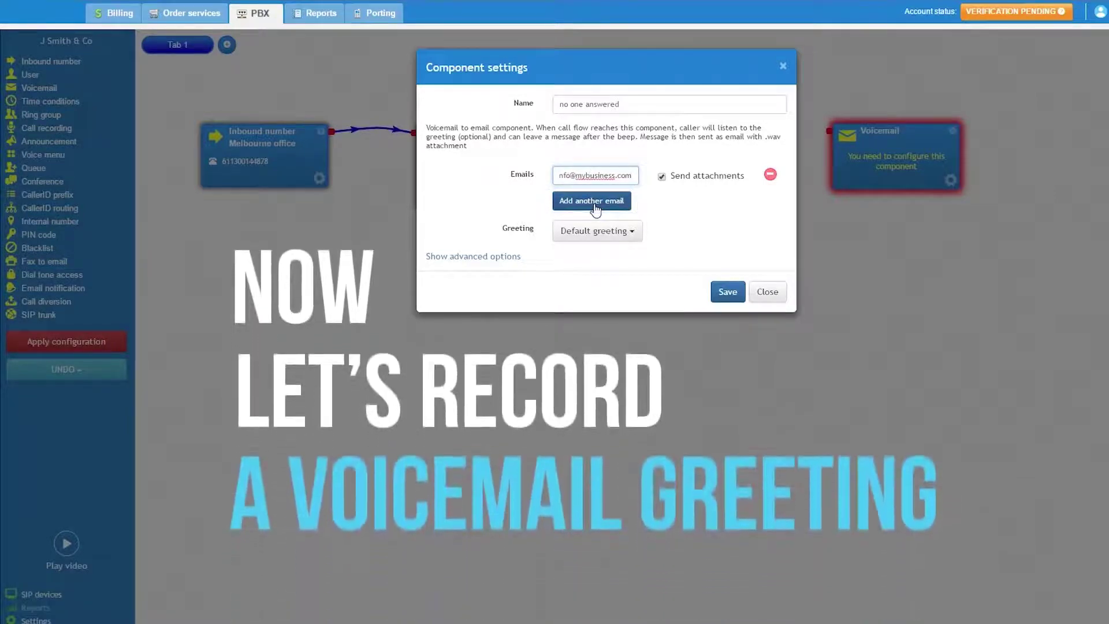
click(633, 232)
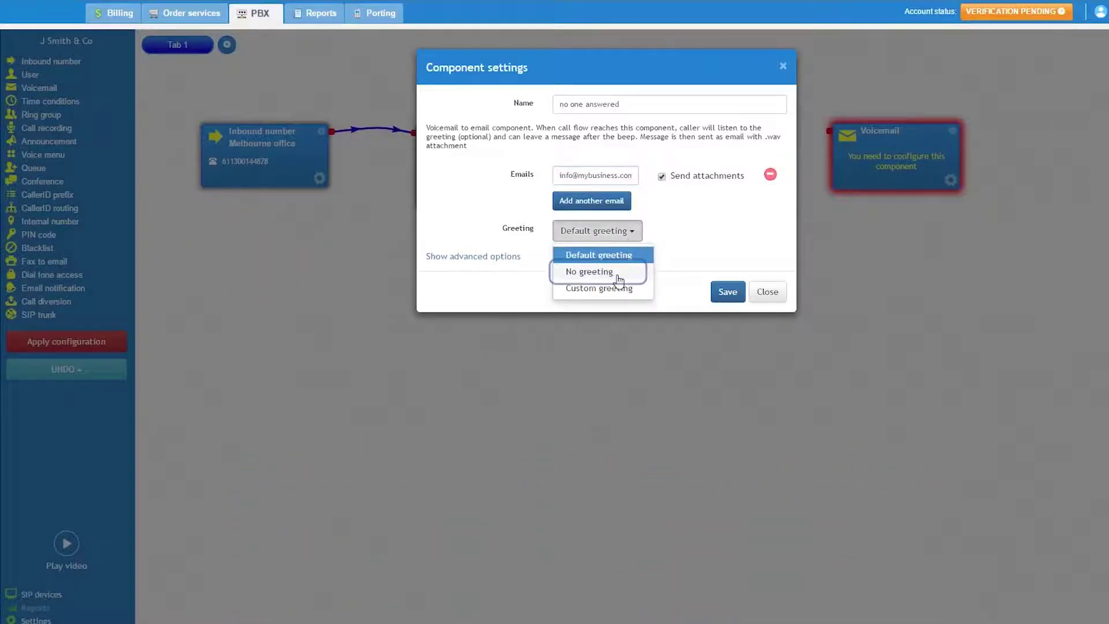
click(623, 297)
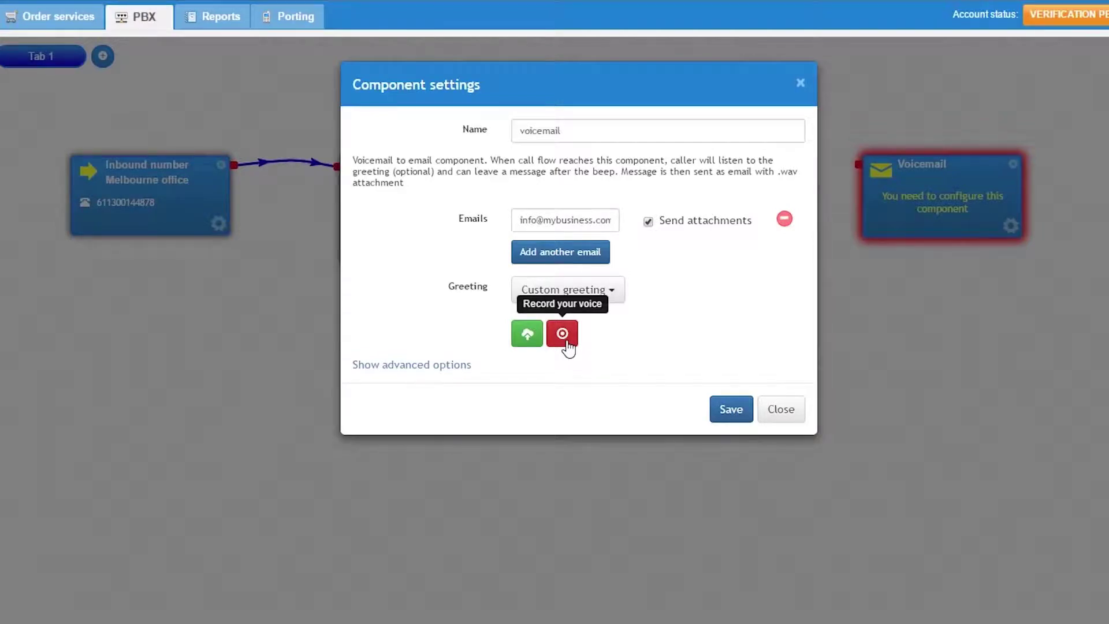
Set up a voice recording of the greeting via a call to an external phone number.
click(568, 341)
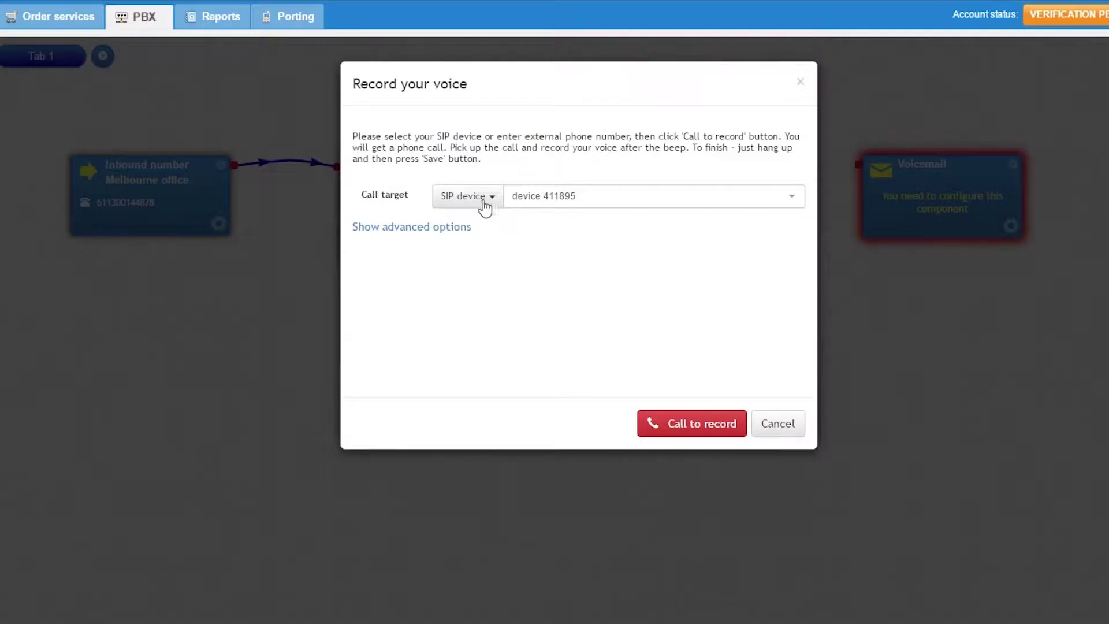
click(485, 202)
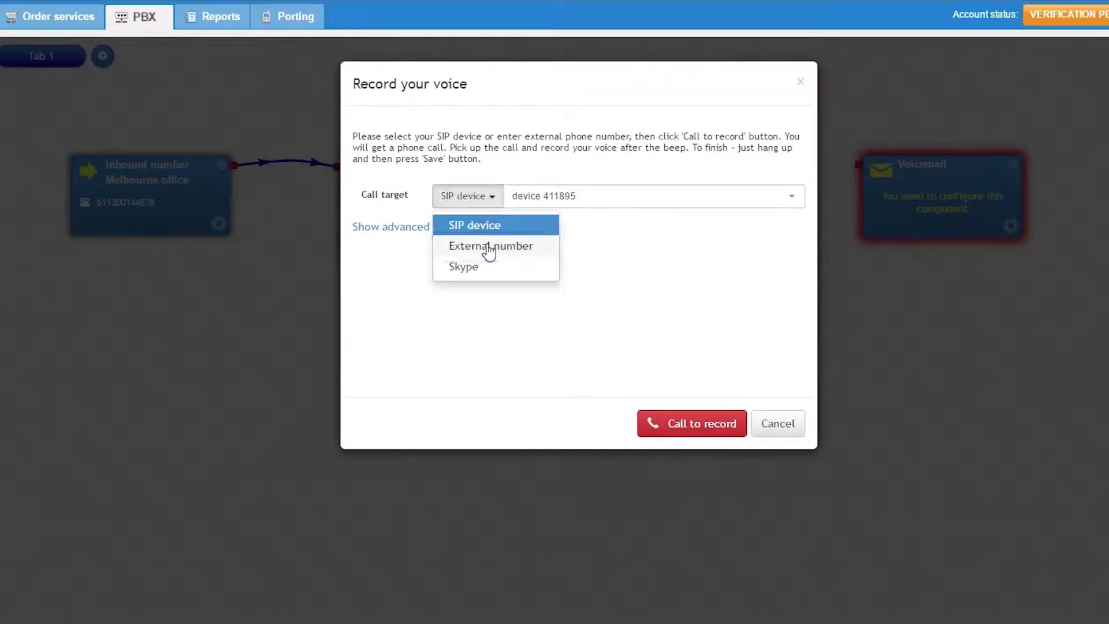
click(489, 249)
click(562, 197)
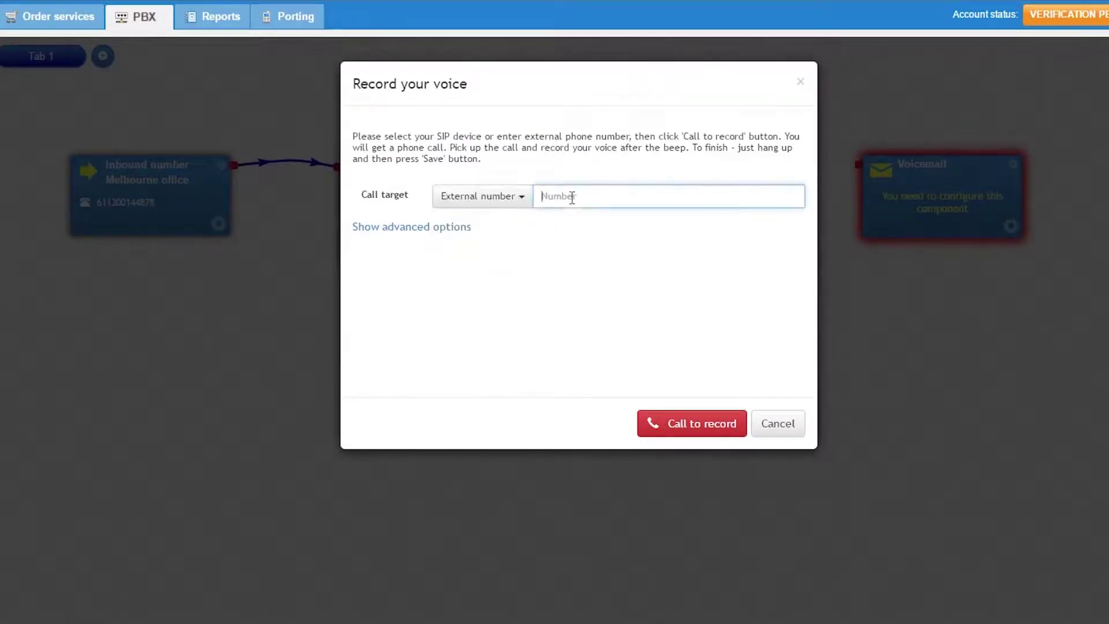
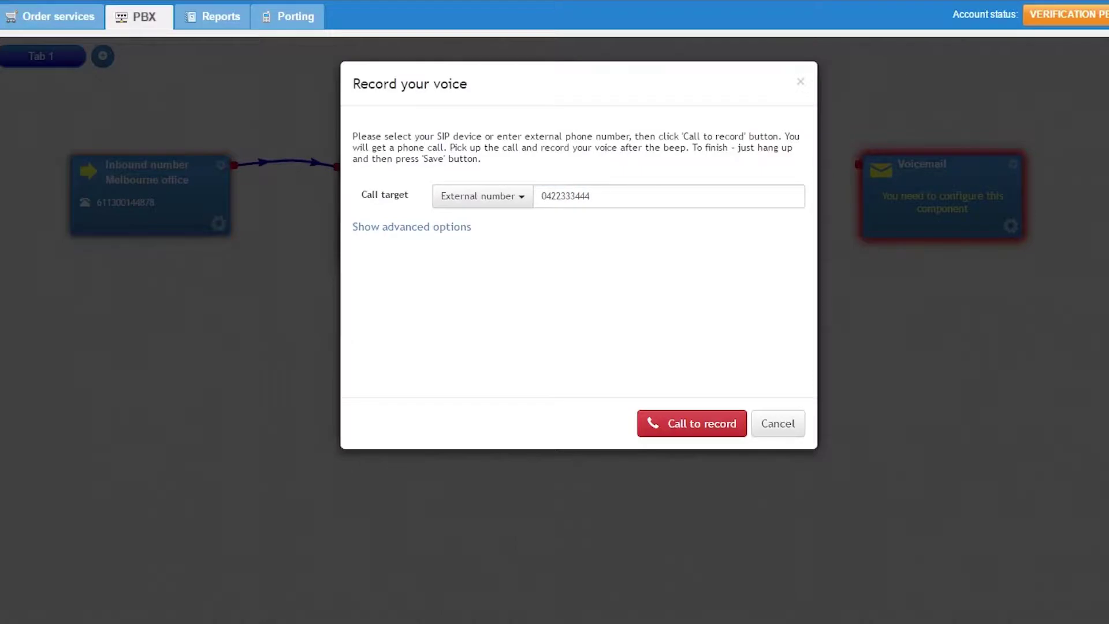
Record and save the greeting, then link Call diversion to Voicemail.
click(688, 427)
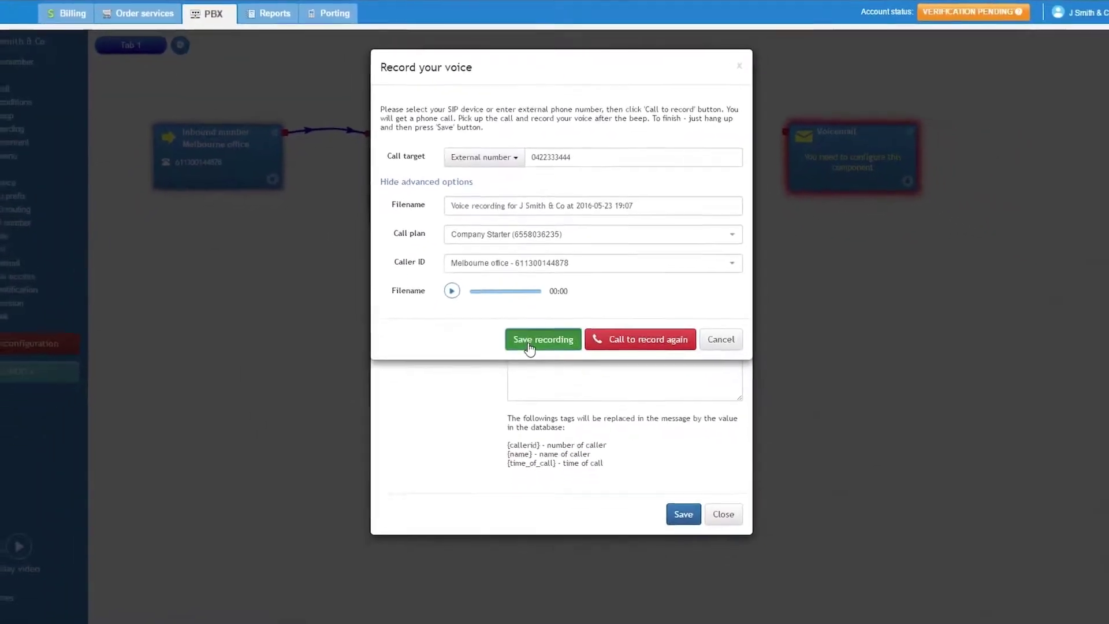
click(532, 361)
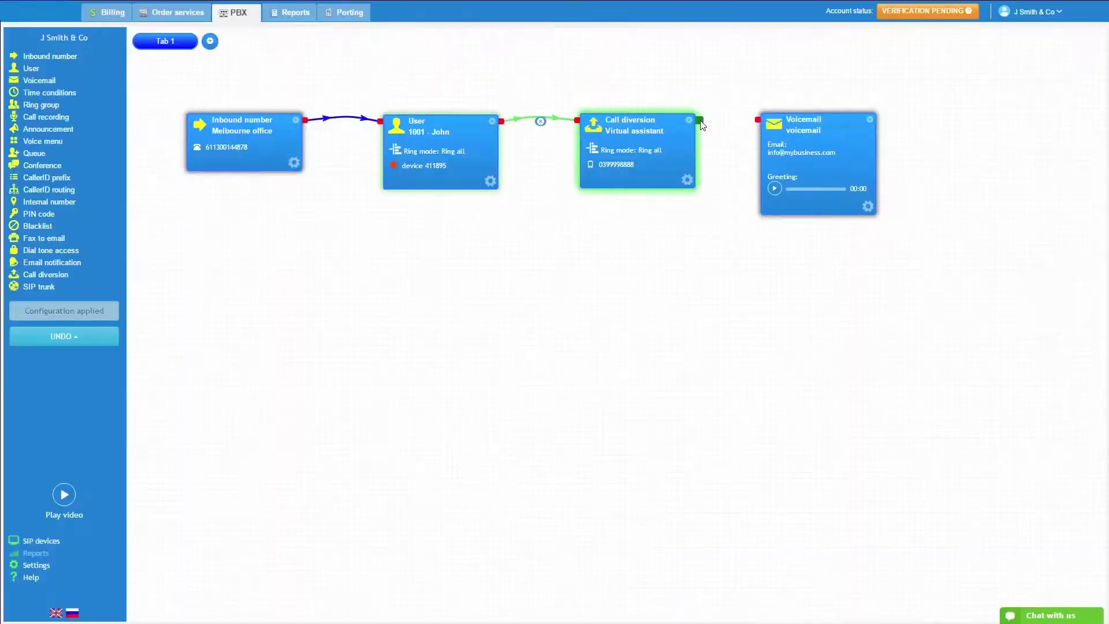
drag(700, 120, 759, 120)
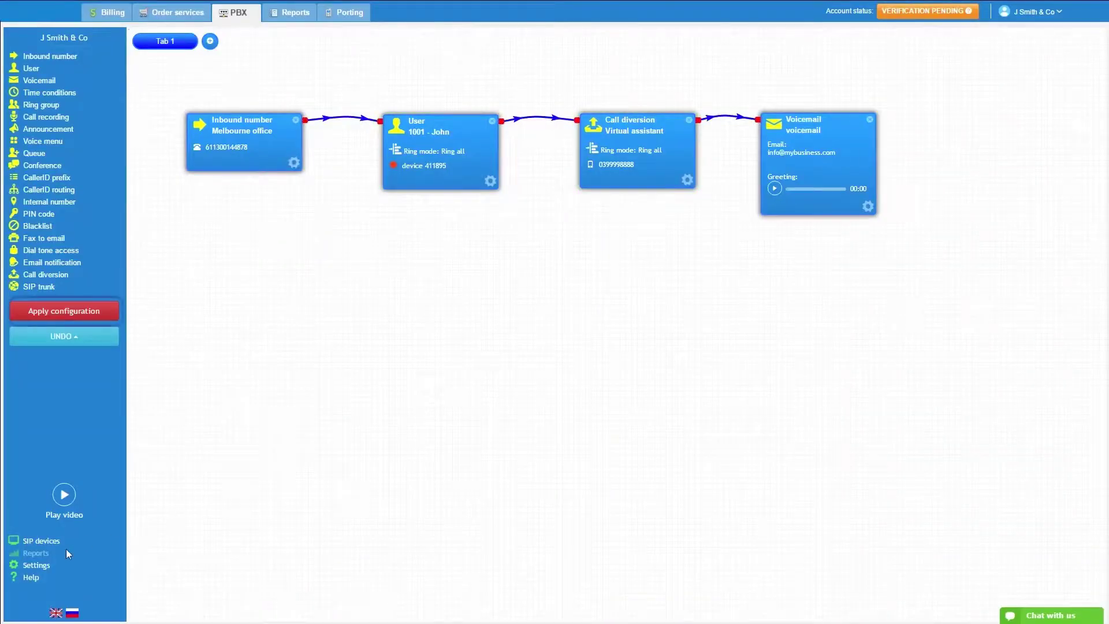
click(94, 316)
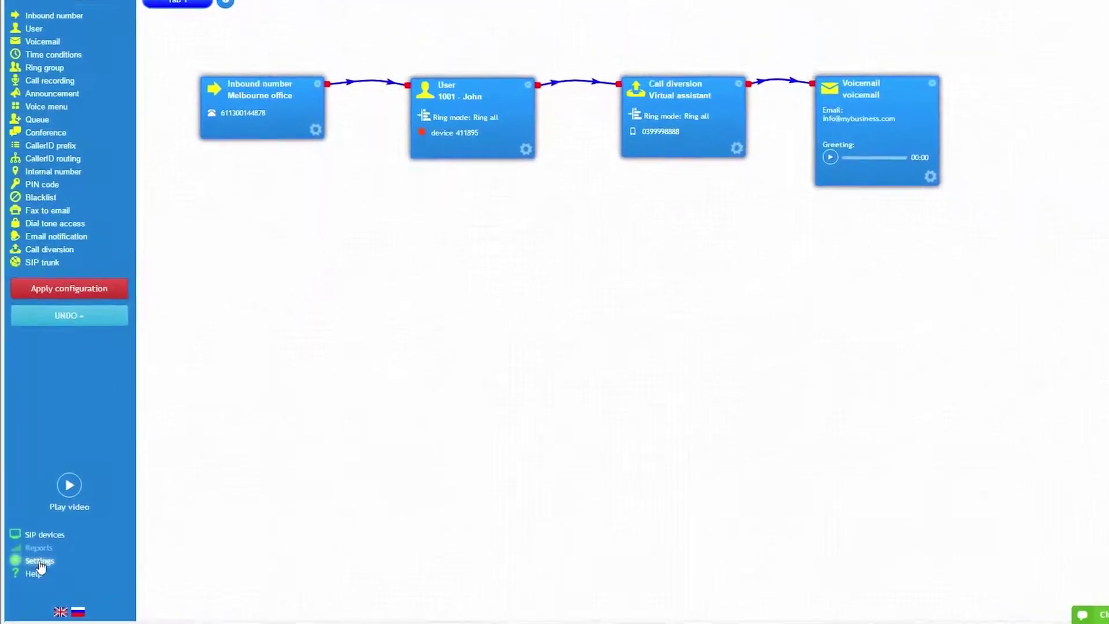
click(40, 562)
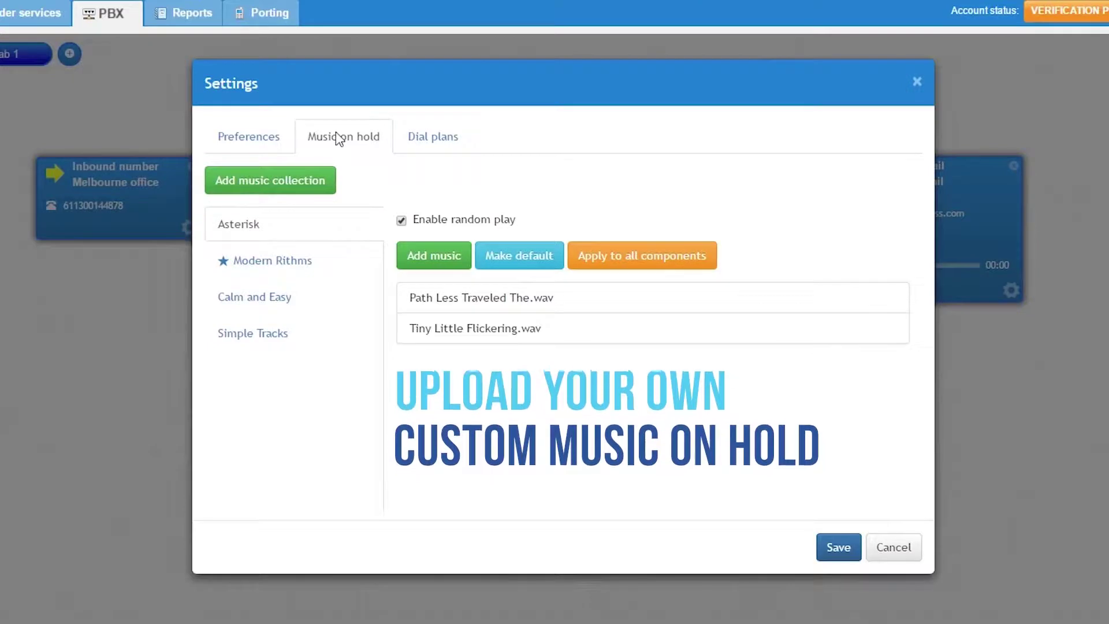
click(266, 139)
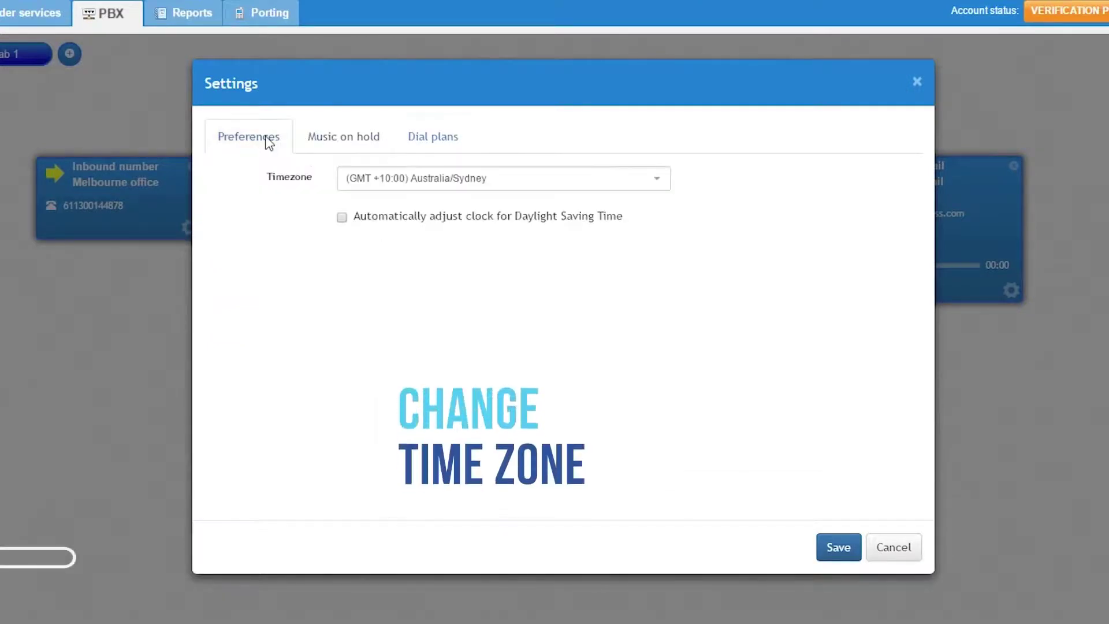
click(433, 150)
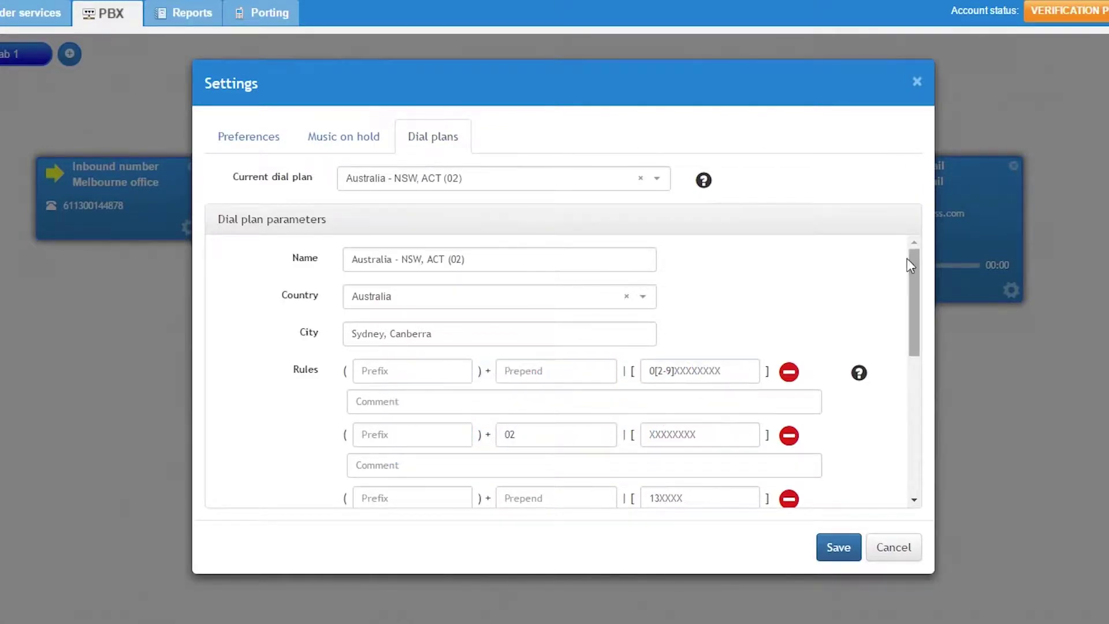
click(860, 374)
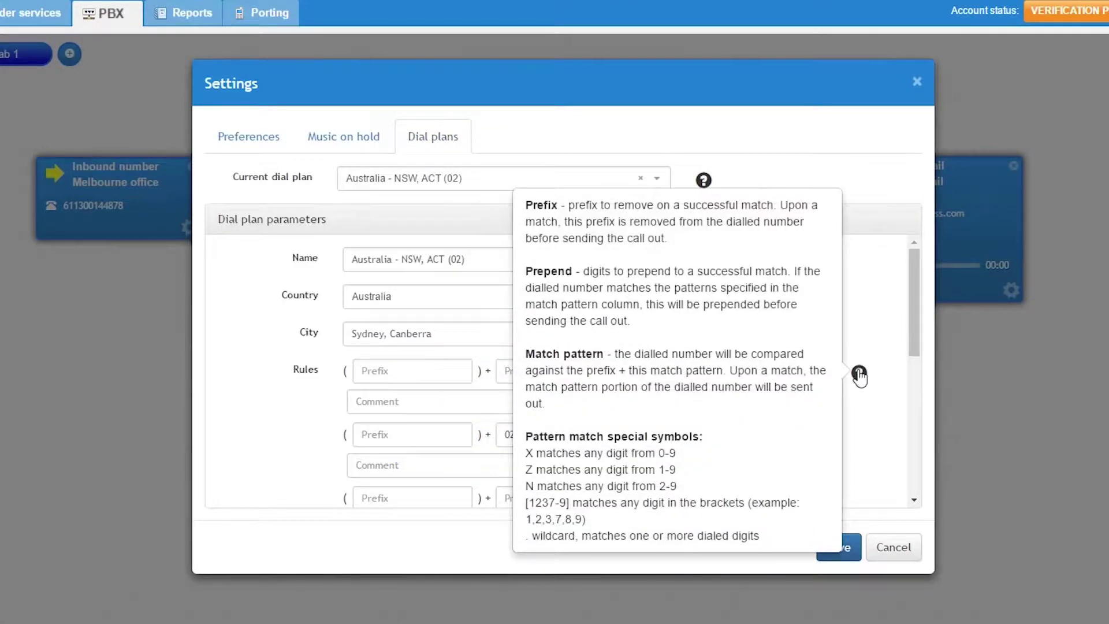
mouse_move(705, 182)
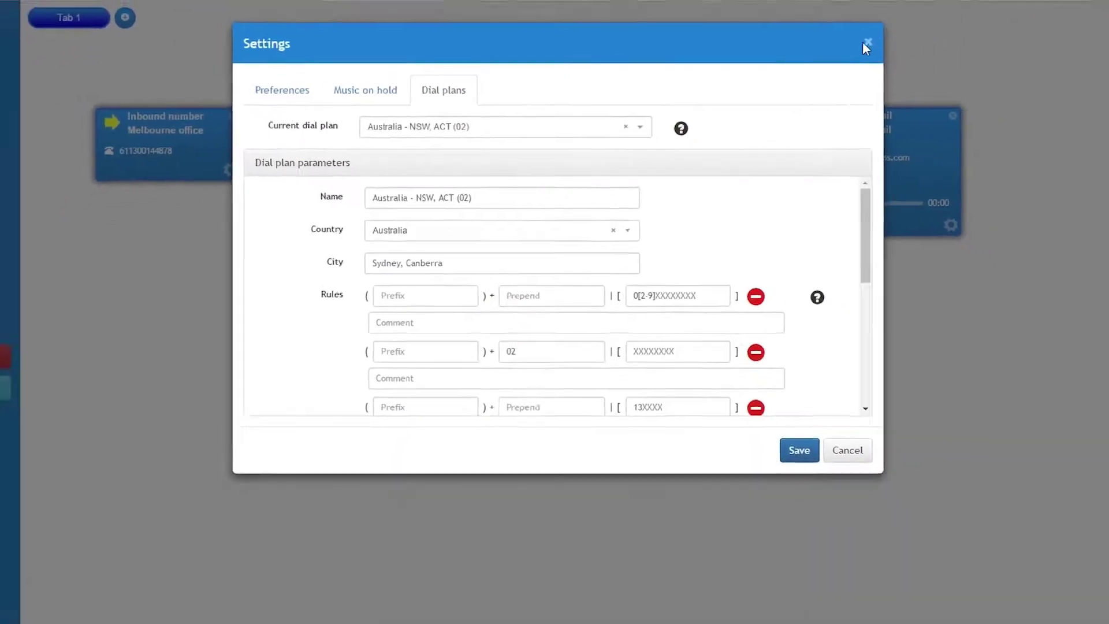
click(917, 81)
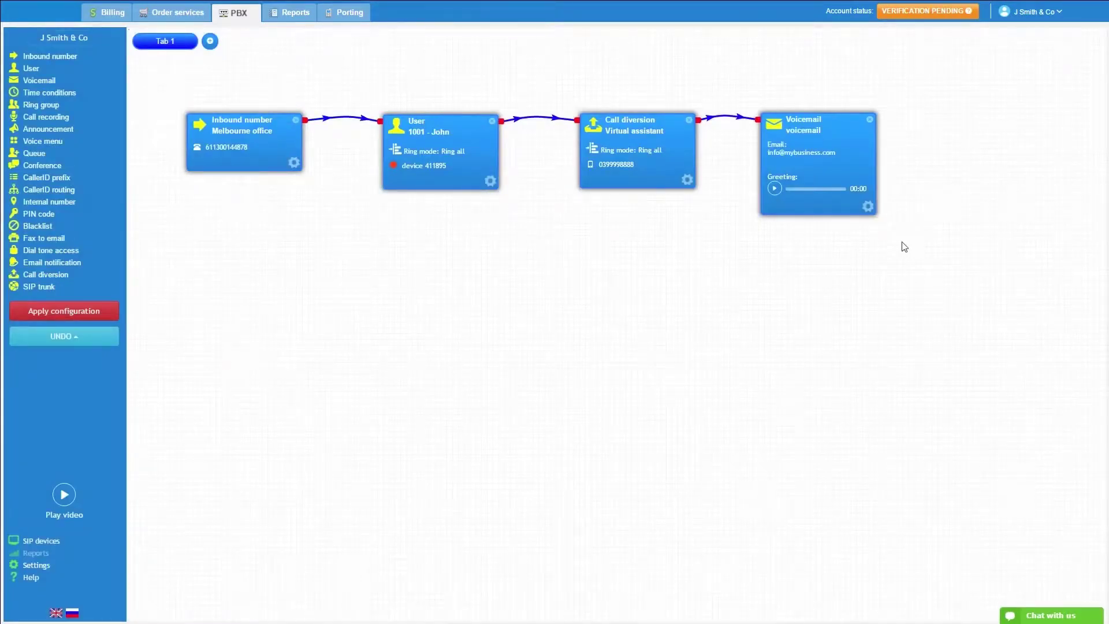
Apply the configuration, add Tab 2, and route Call diversion's output to it.
click(64, 311)
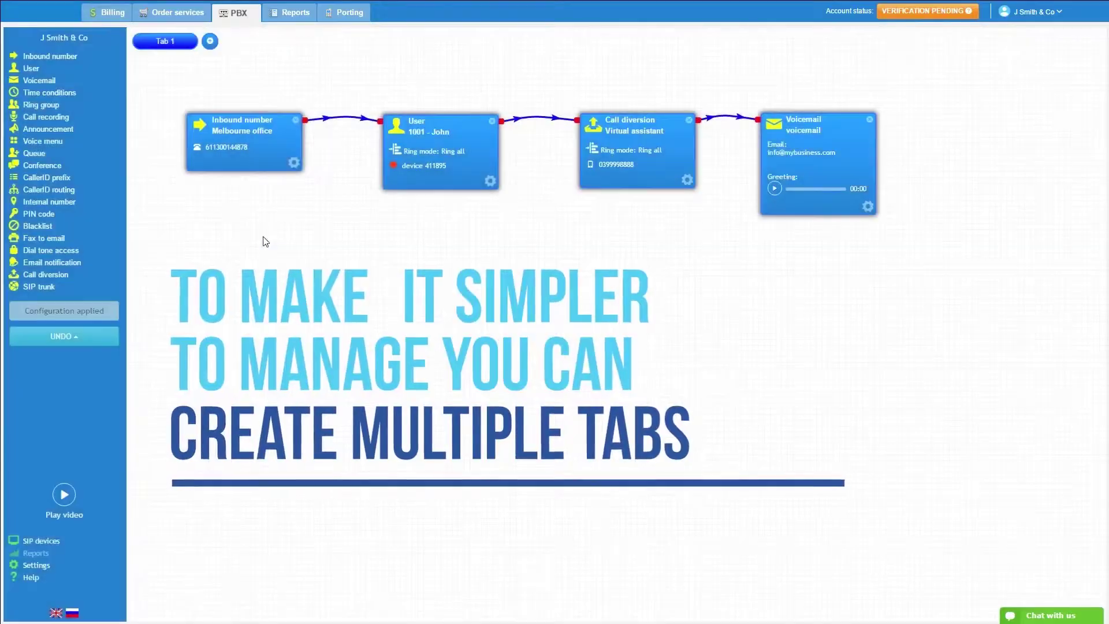
click(212, 42)
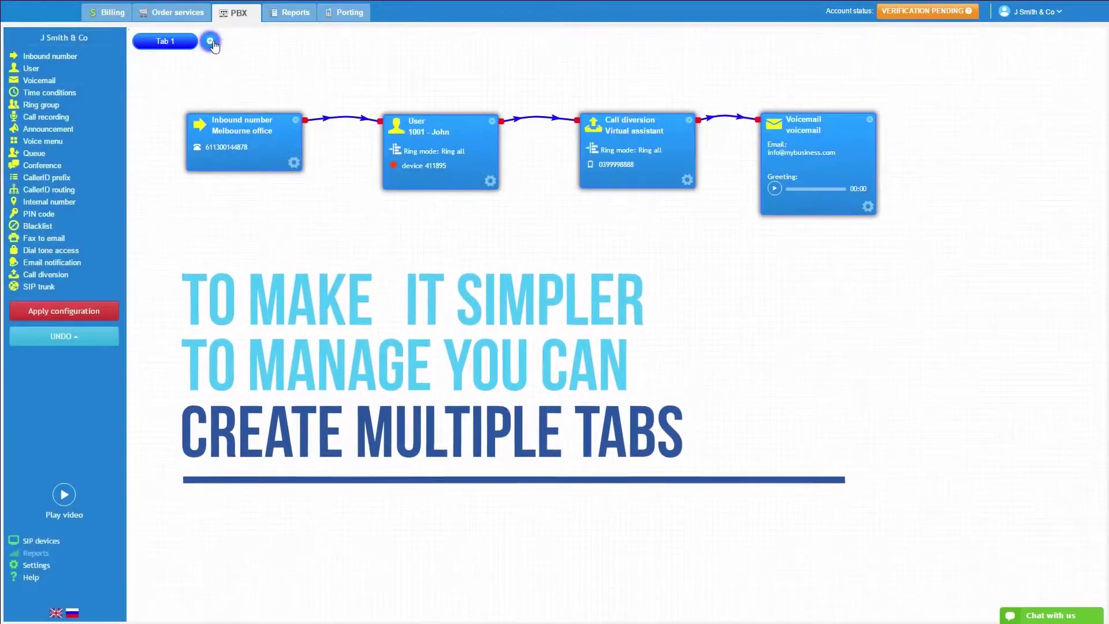
click(729, 119)
drag(720, 123, 270, 50)
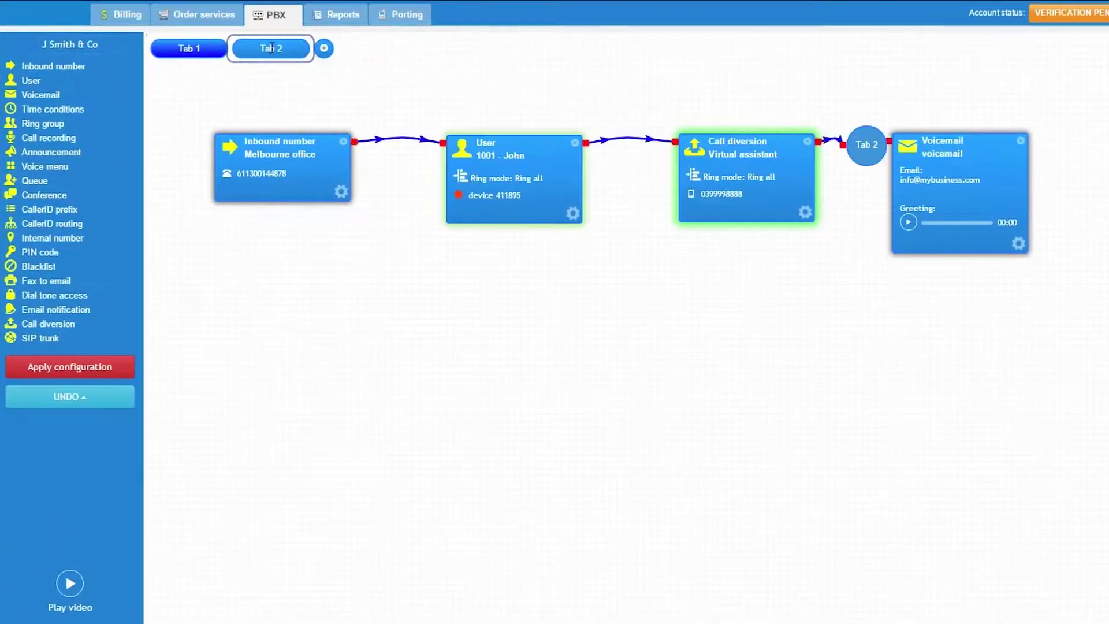
drag(995, 142, 1030, 136)
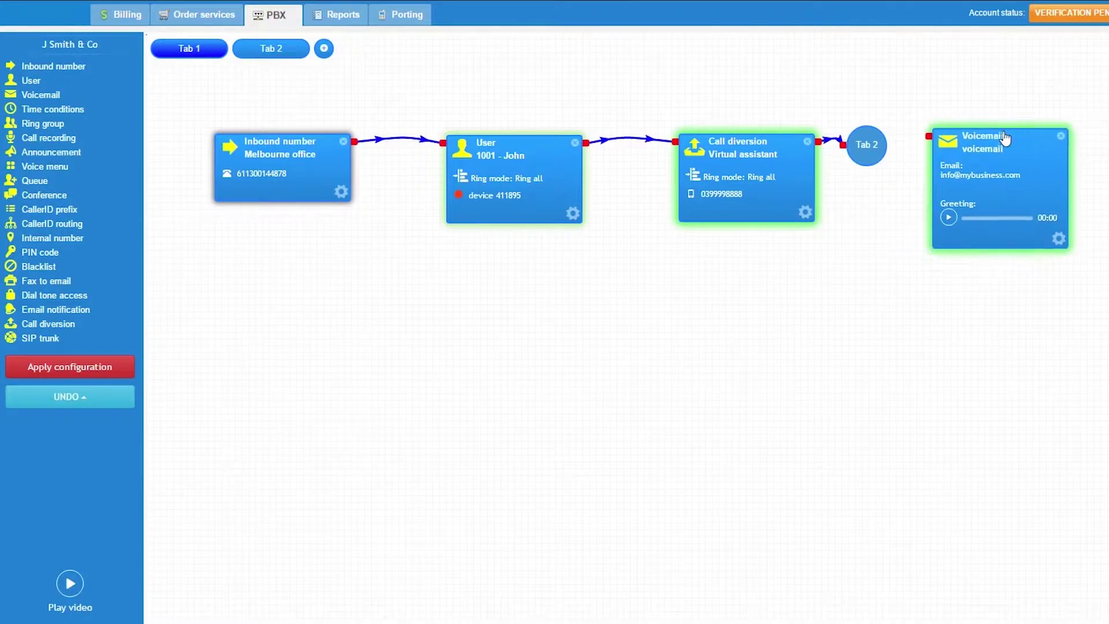
Revert the flow to the latest saved configuration snapshot.
click(271, 48)
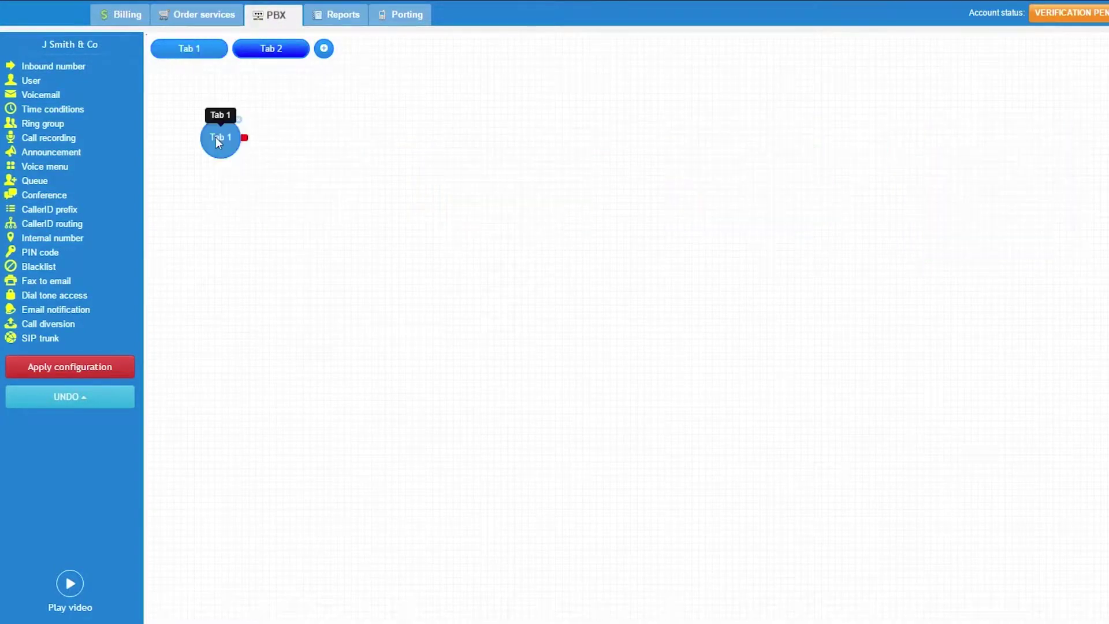
click(114, 409)
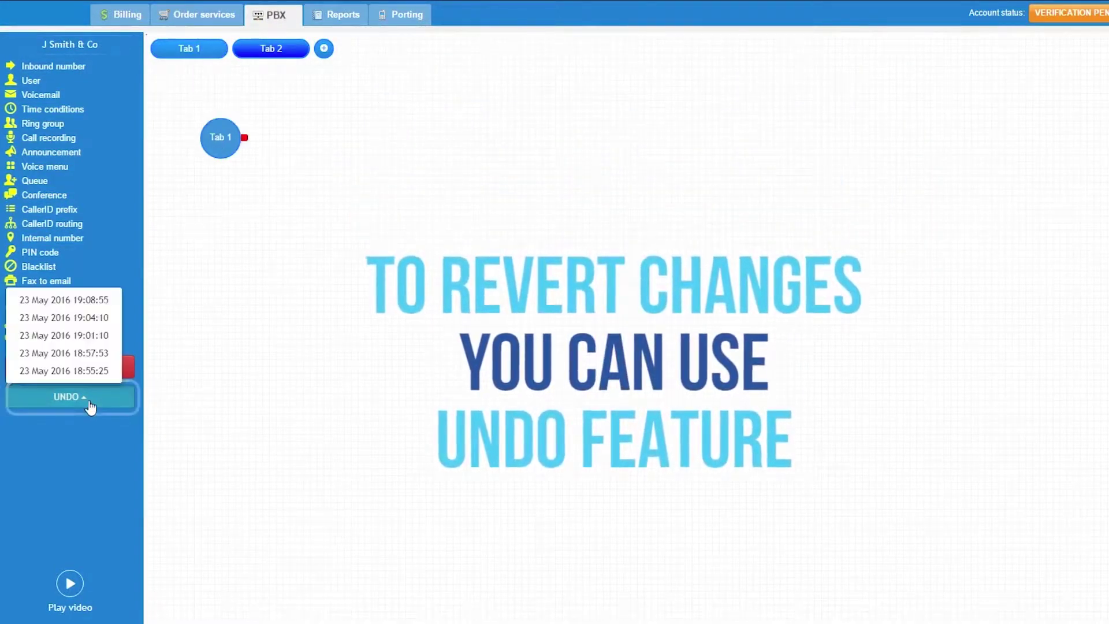
click(91, 299)
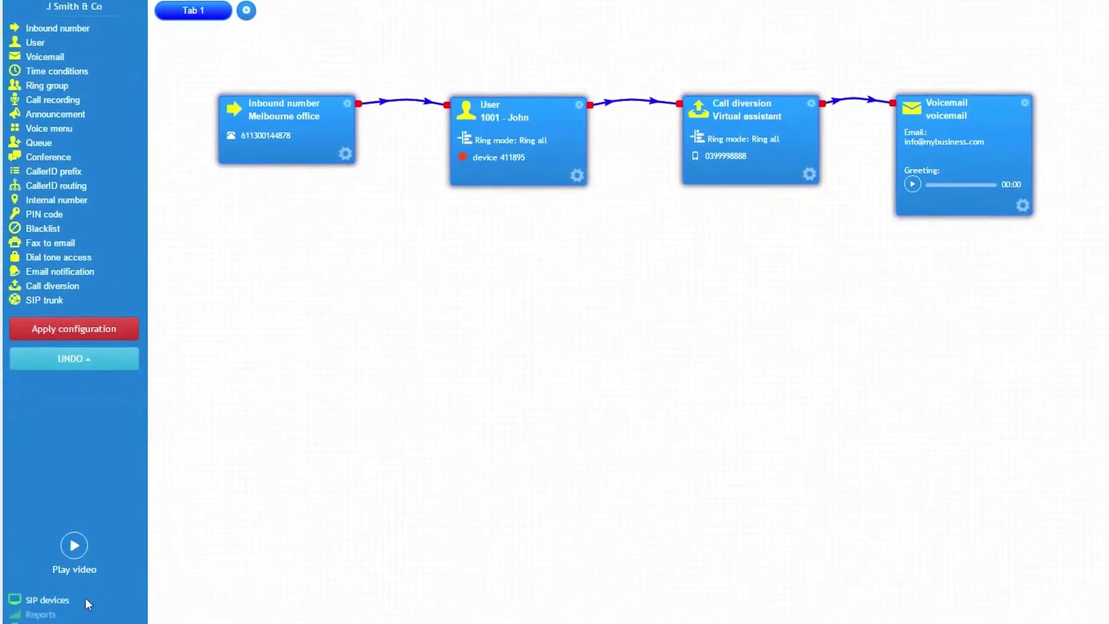
Rename SIP device 411895 to a descriptive name for the user's office desk.
click(52, 600)
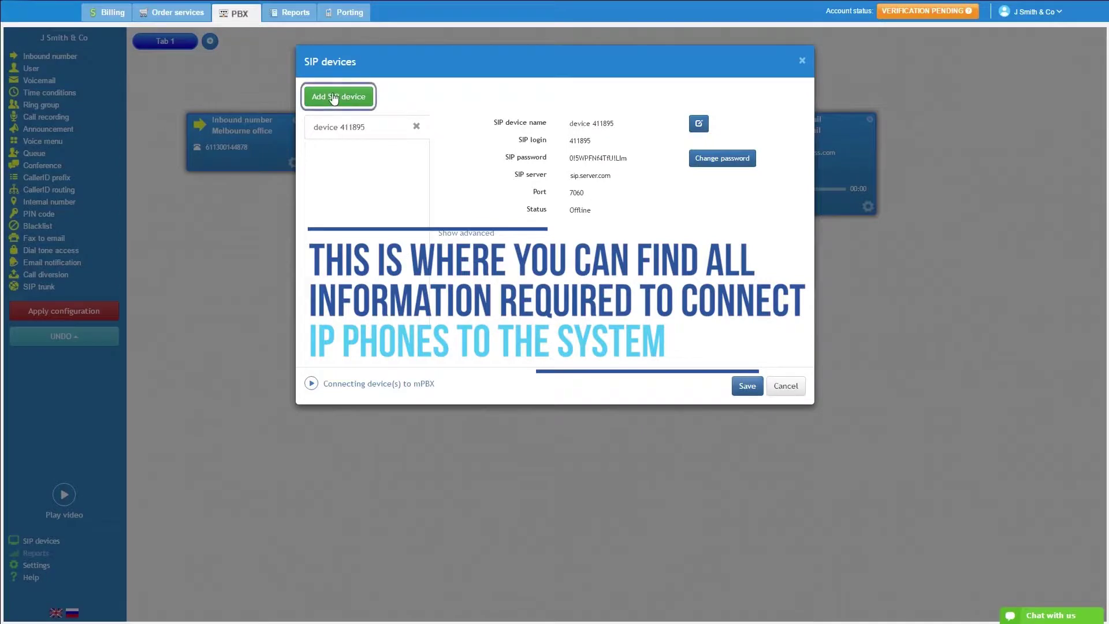
click(339, 100)
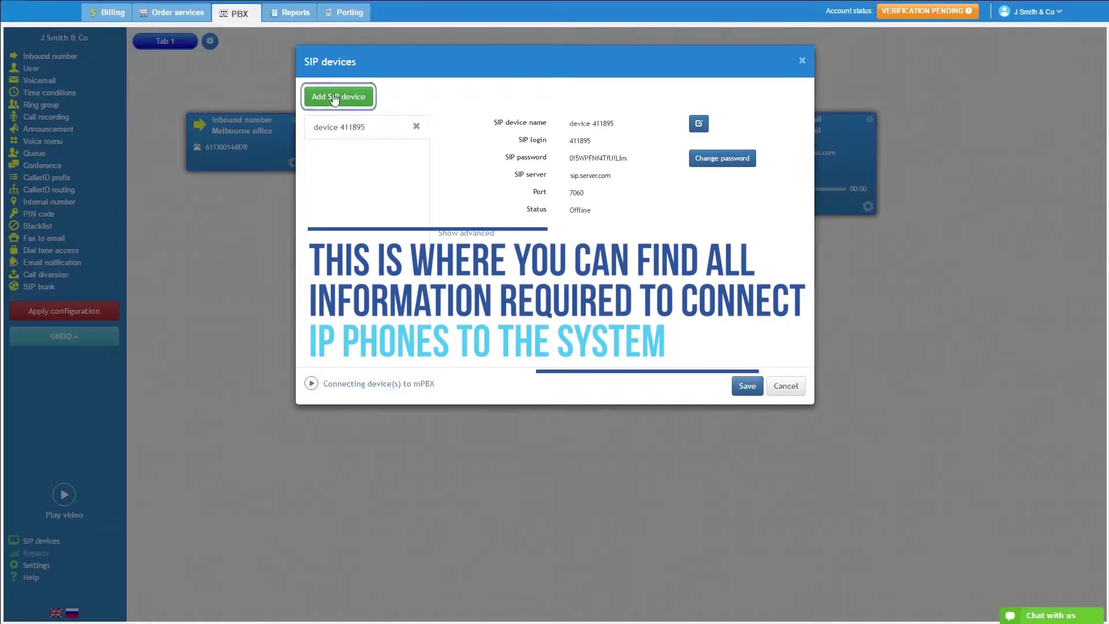
click(350, 133)
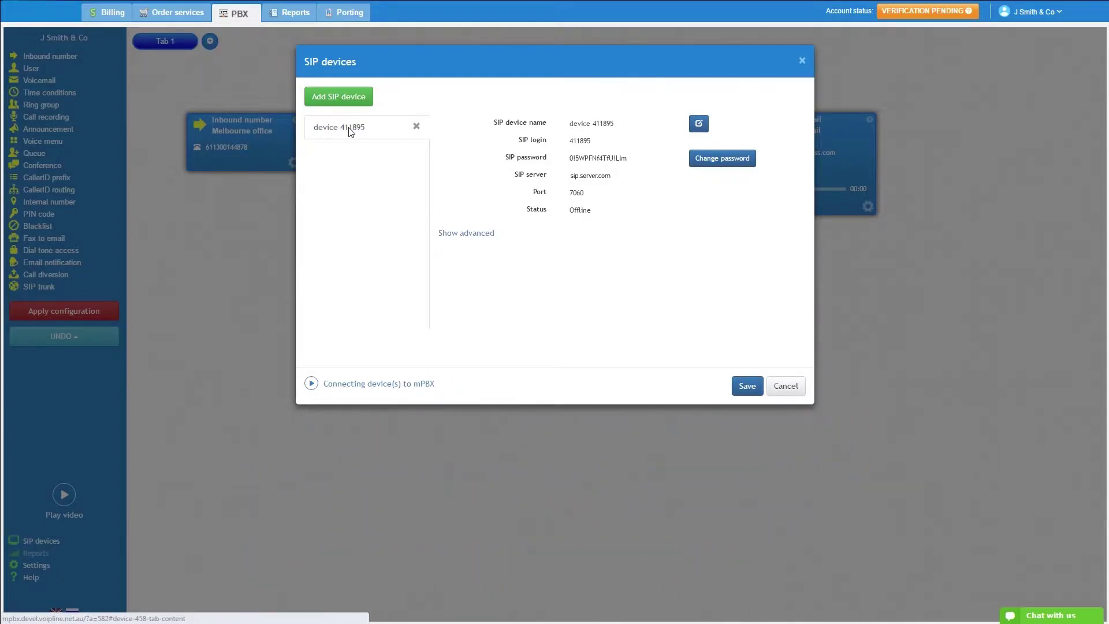
click(699, 126)
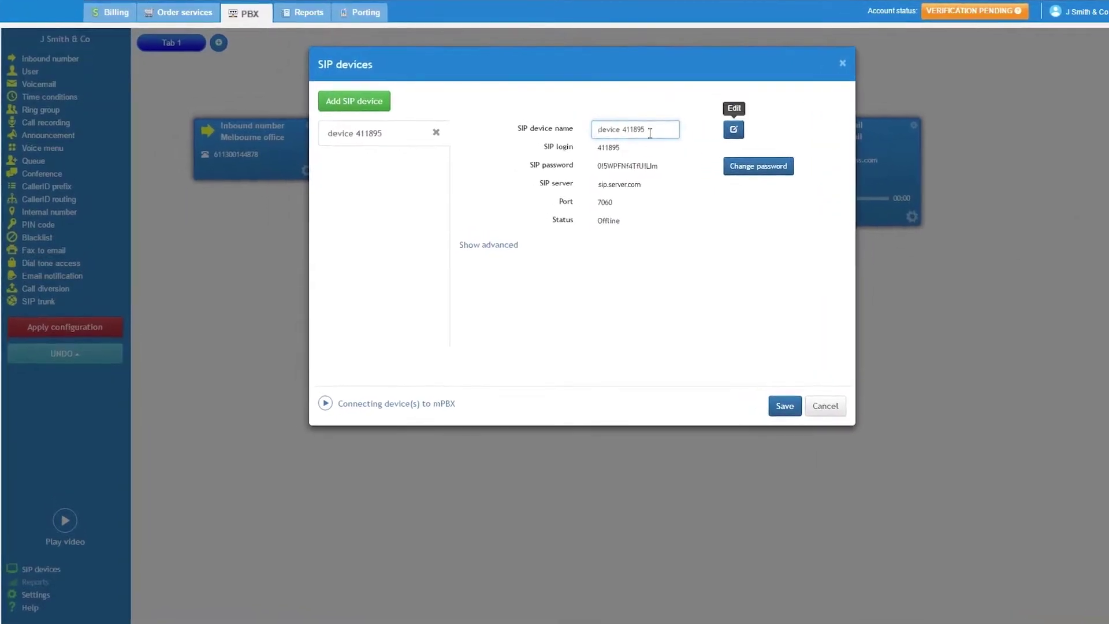
drag(614, 123, 550, 128)
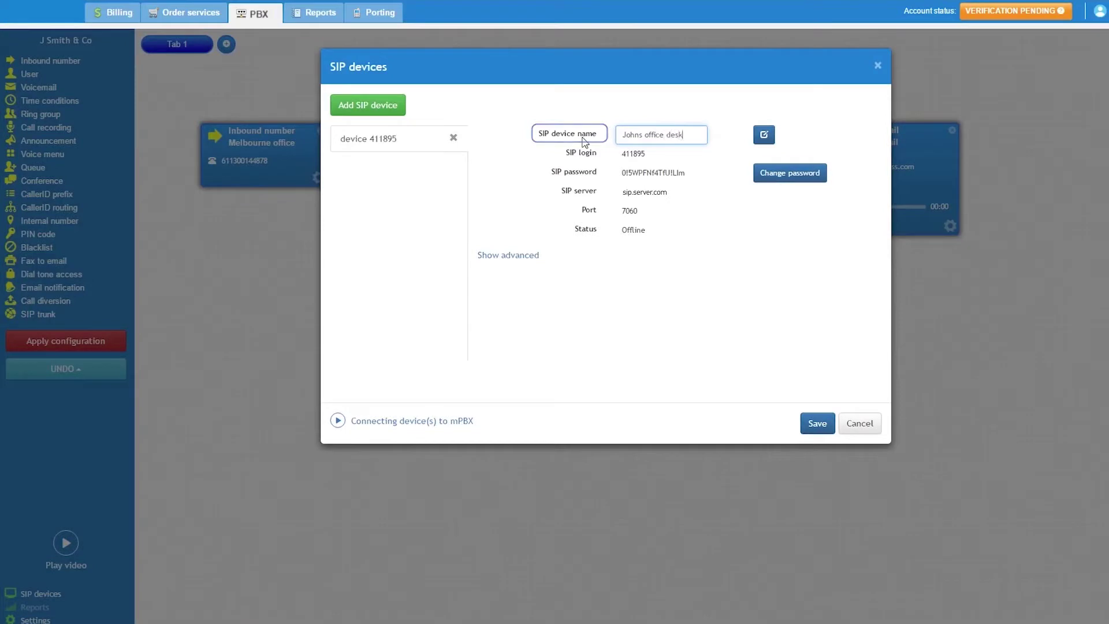
click(514, 166)
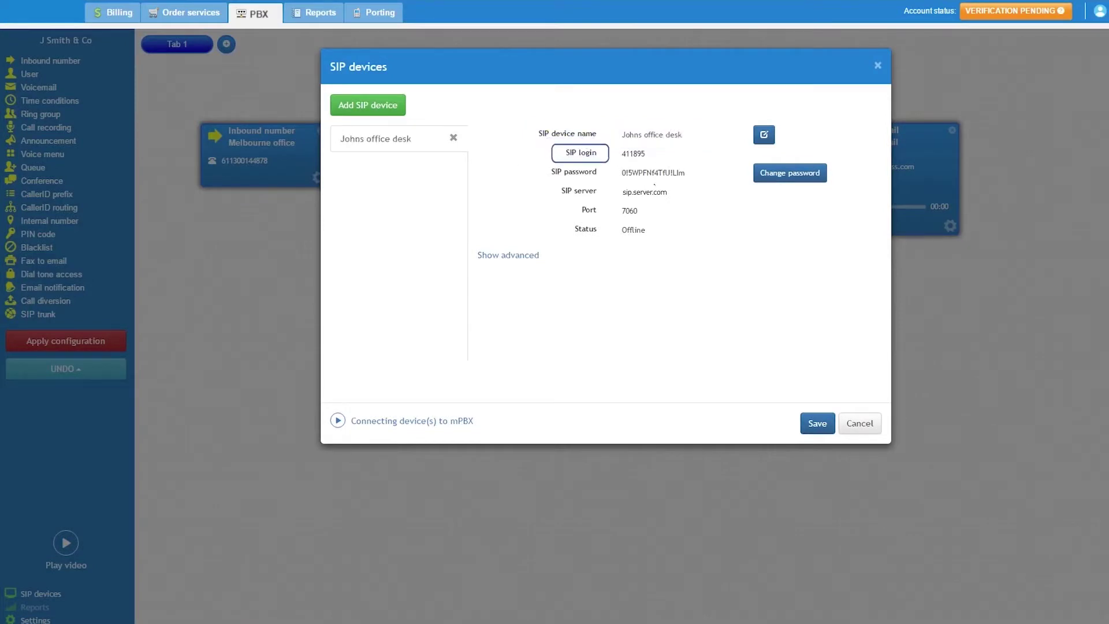